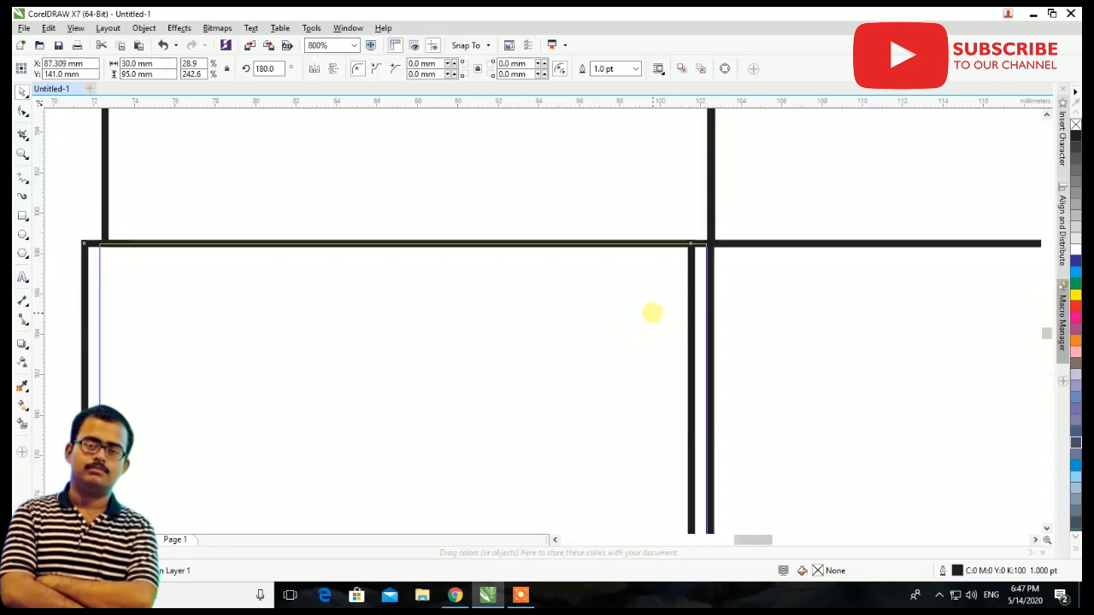
Duplicate the top row of three panels and move the copy down until it sits directly below the middle row.
scroll(488, 256, "down", 5)
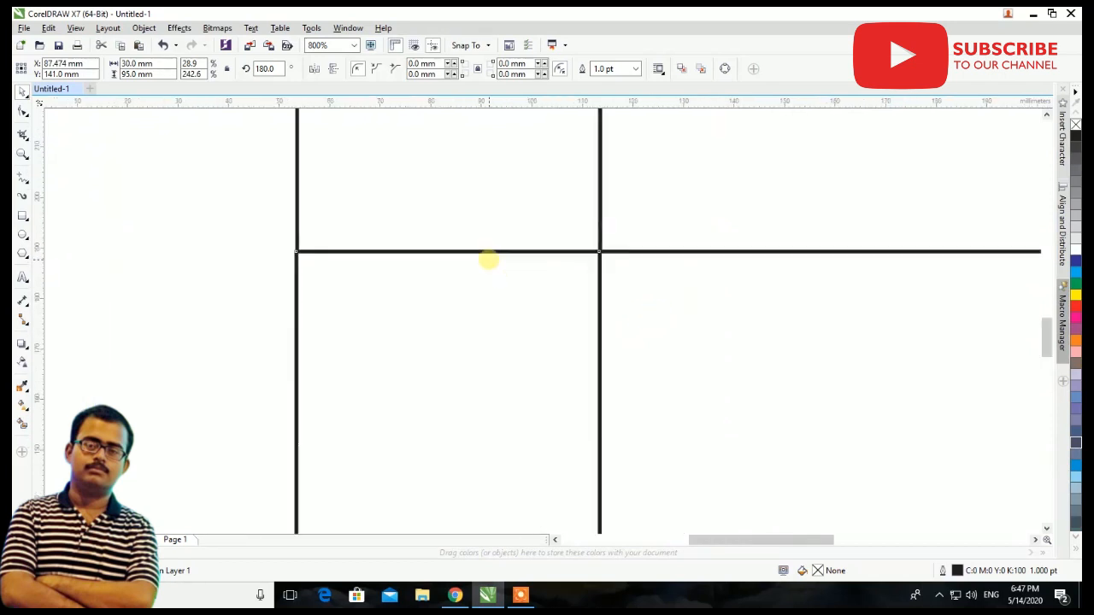
left_click(765, 249)
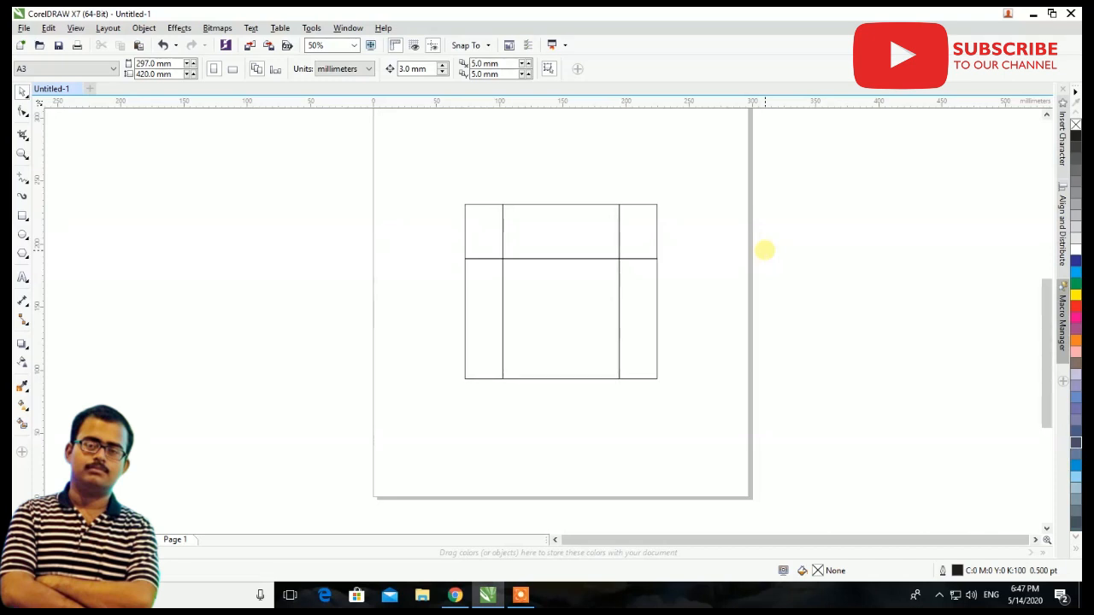
mouse_move(454, 182)
left_mouse_down()
mouse_move(659, 276)
mouse_move(704, 276)
left_mouse_up()
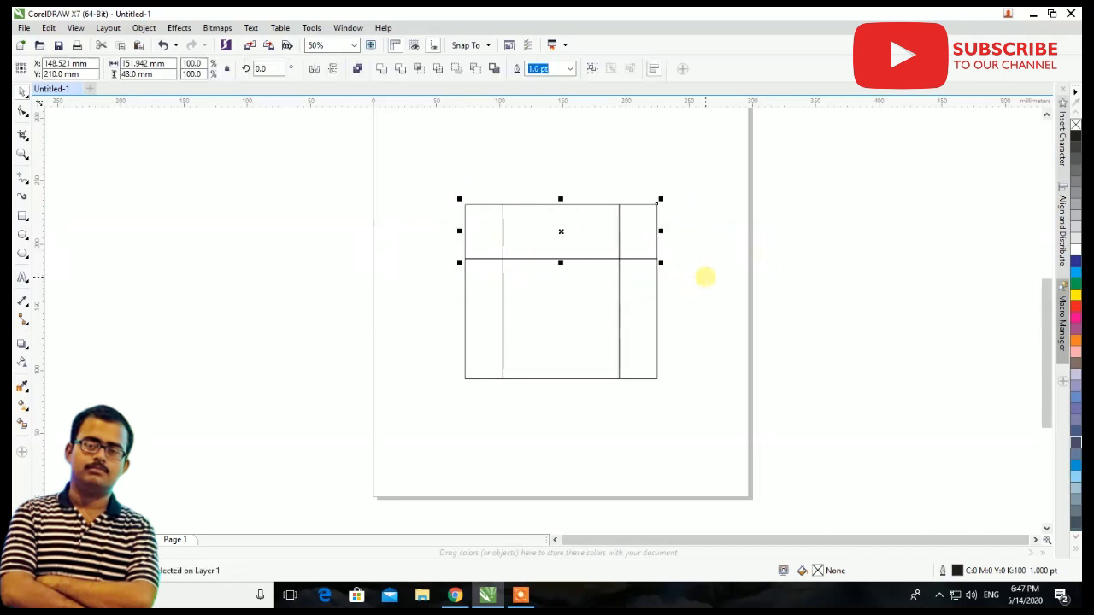
key("Down")
key("Down")
key("Down")
key("Down")
key("Down")
key("Down")
key("Down")
key("Down")
key("Down")
key("Down")
key("Down")
key("Down")
key("Down")
key("Down")
key("Down")
key("Down")
key("Down")
key("Down")
key("Down")
key("Down")
key("Down")
key("Down")
key("Down")
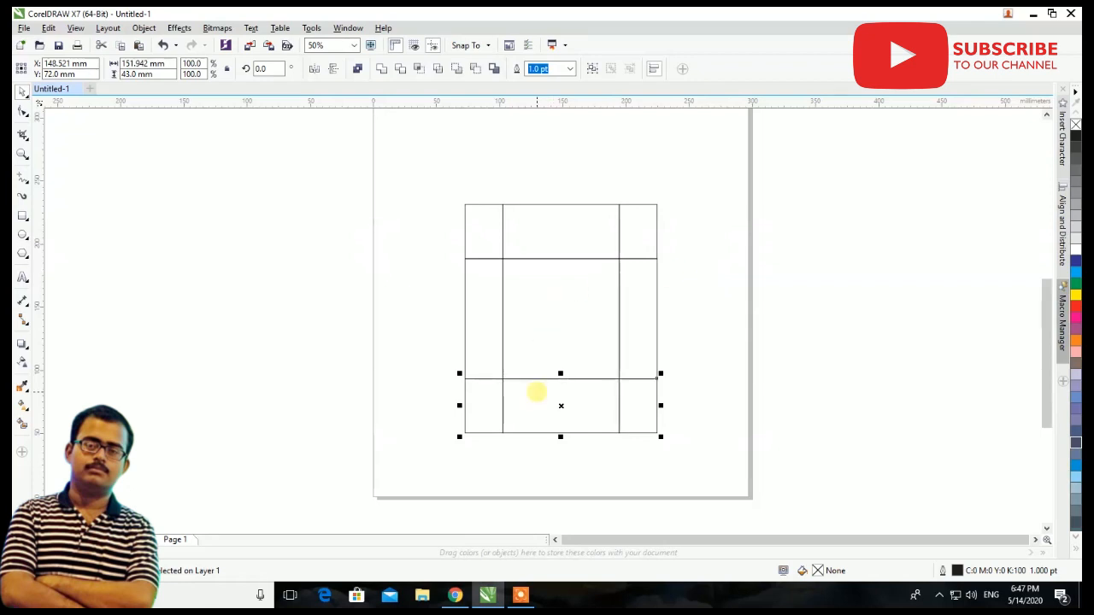
Select the whole nine-panel layout and move it up toward the upper part of the page.
scroll(526, 415, "up", 2)
scroll(542, 286, "down", 3)
left_click(679, 238)
mouse_move(715, 163)
left_mouse_down()
mouse_move(572, 342)
mouse_move(434, 351)
left_mouse_up()
key("Up")
key("Up")
key("Up")
key("Up")
key("Up")
key("Up")
key("Up")
key("Up")
key("Up")
key("Up")
key("Up")
key("Up")
key("Up")
key("Up")
key("Up")
key("Up")
key("Up")
key("Up")
key("Up")
key("Up")
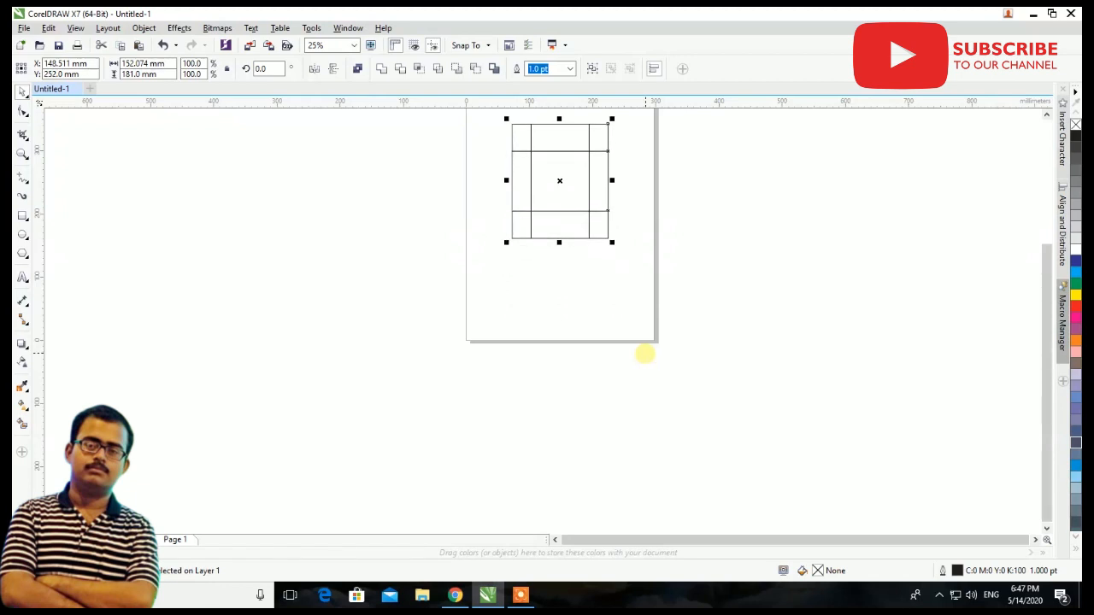
left_click(733, 288)
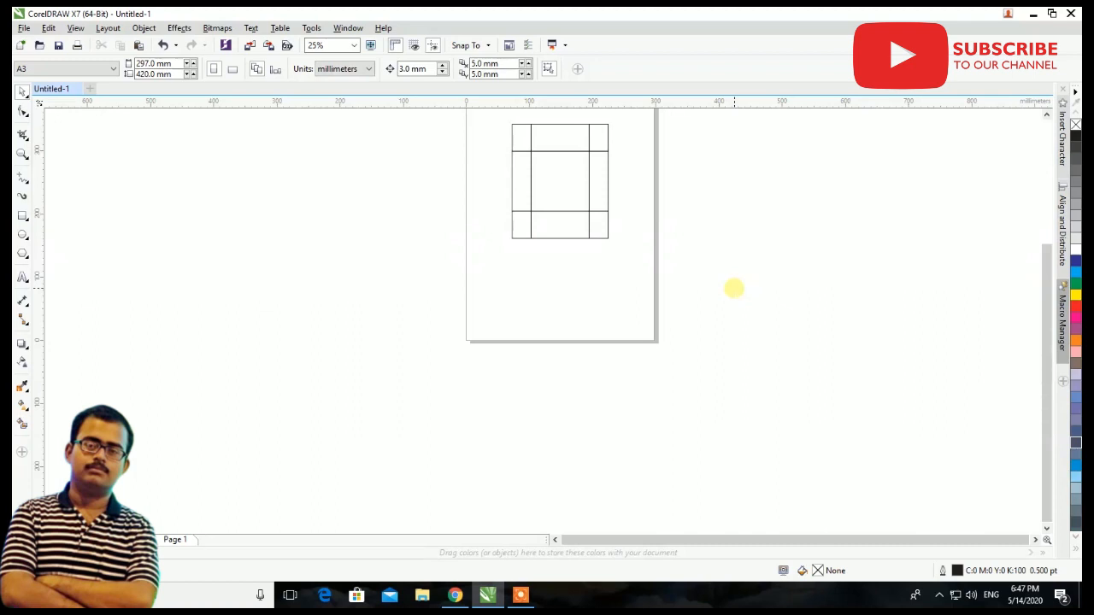
Duplicate the centre panel of the lowest row and set the copy's height to 110 mm.
scroll(666, 307, "up", 1)
left_click(562, 220)
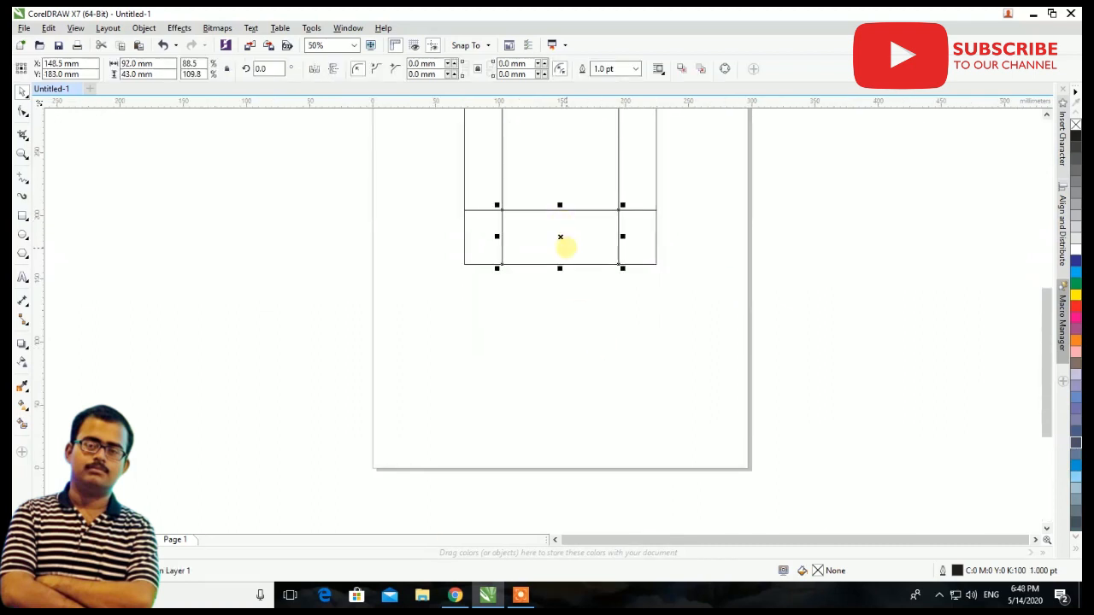
left_click(158, 74)
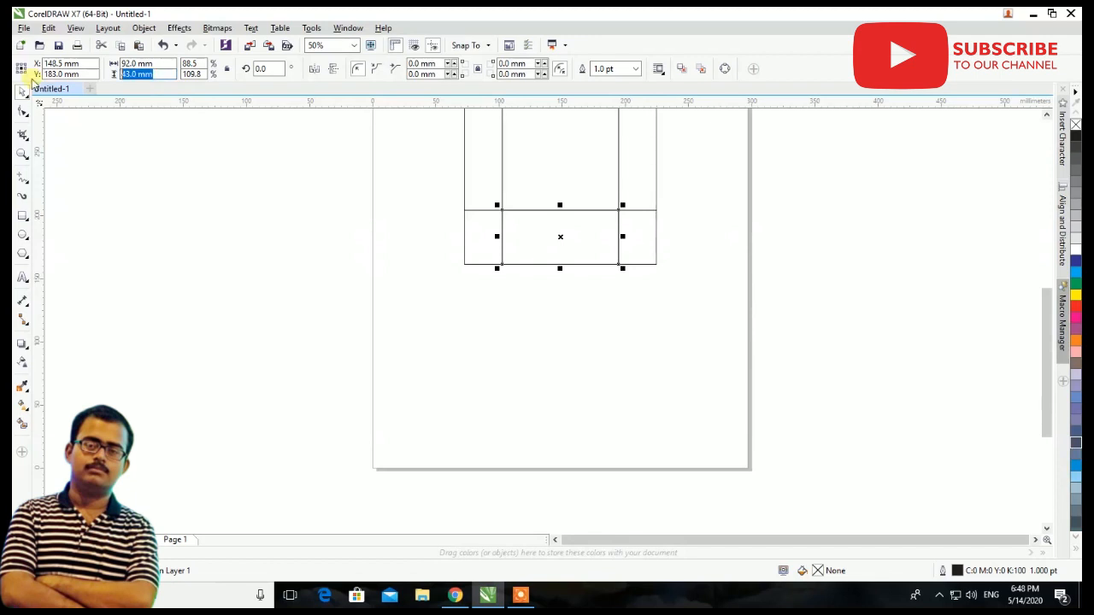
type("110")
key("Return")
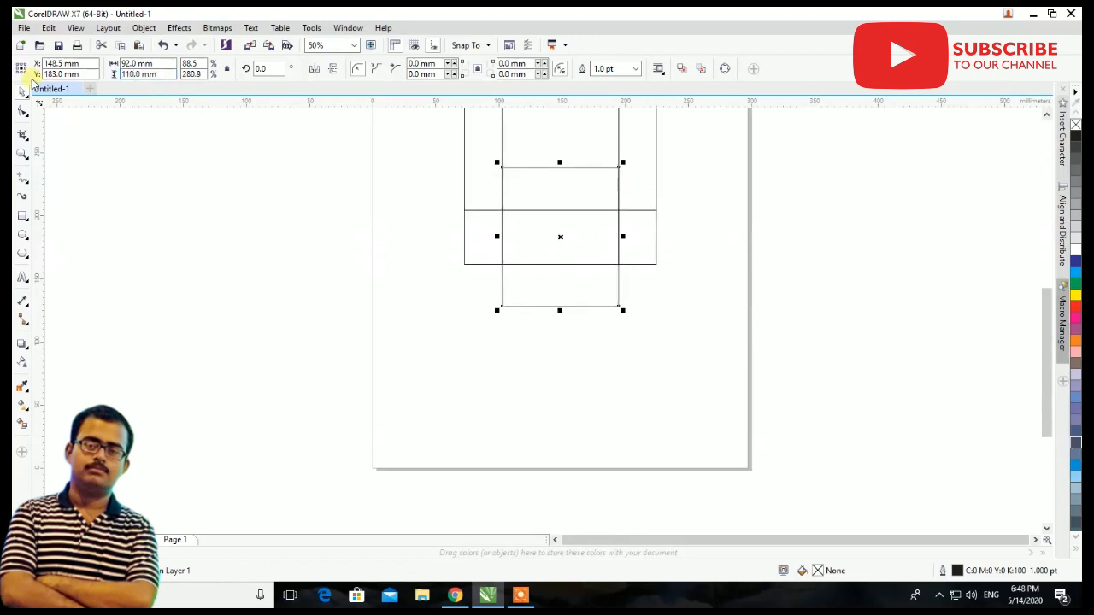
Move the 110 mm high panel down until its upper edge meets the lower edge of the bottom row.
key("Down")
key("Down")
key("Down")
key("Down")
key("Down")
key("Down")
key("Down")
key("Down")
key("Down")
key("Down")
key("Down")
key("Down")
key("Down")
key("Down")
key("Down")
key("Down")
key("Down")
key("Down")
key("Down")
key("Down")
key("Down")
key("Down")
key("Down")
key("Down")
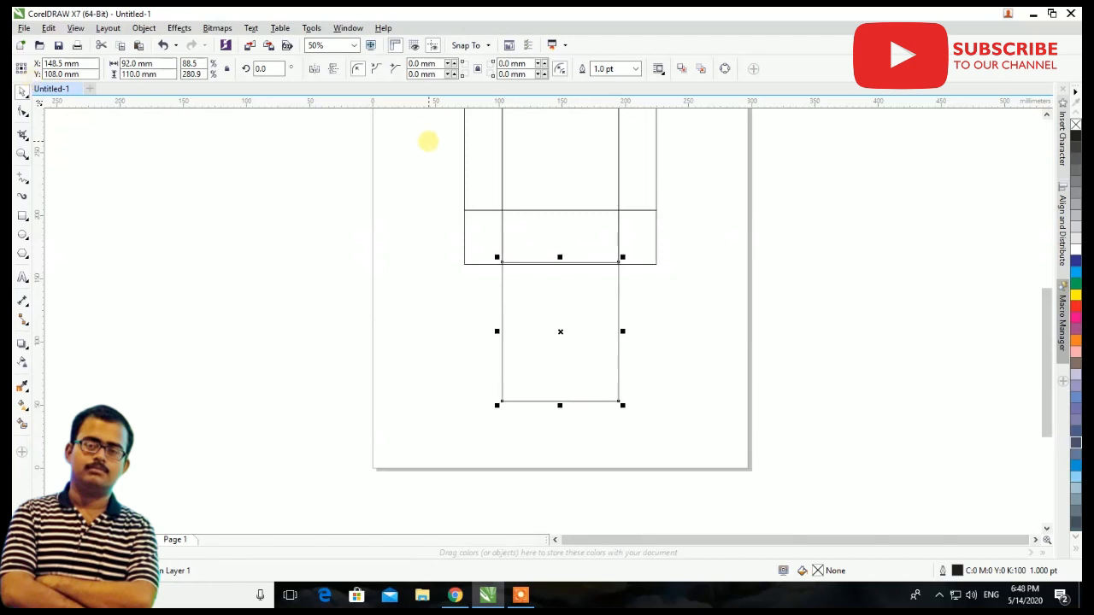
scroll(535, 262, "up", 3)
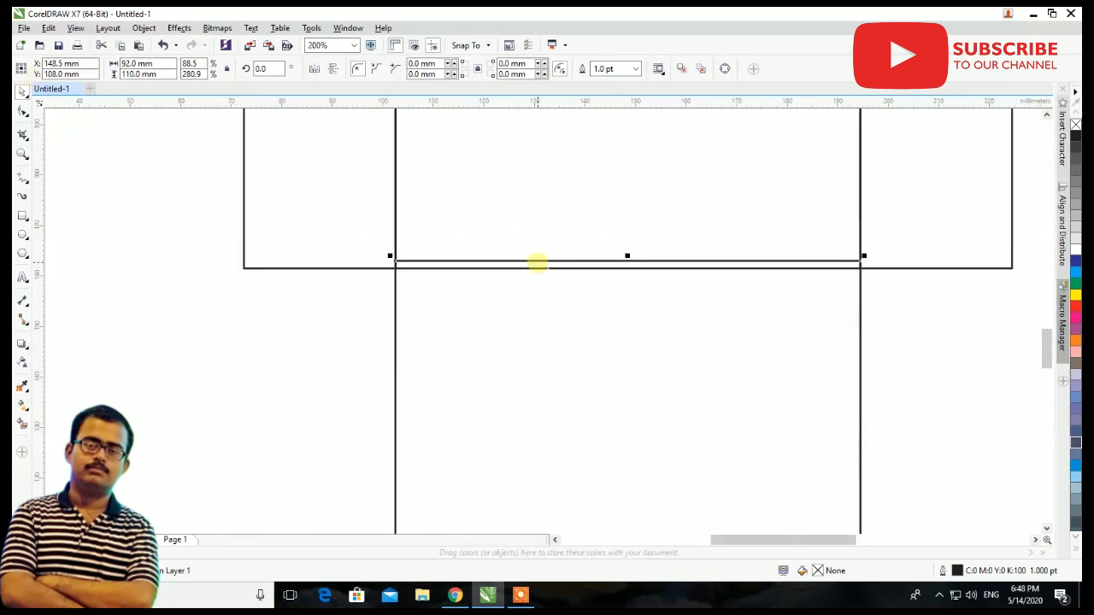
key("ctrl+Down")
scroll(536, 262, "down", 3)
left_click(709, 269)
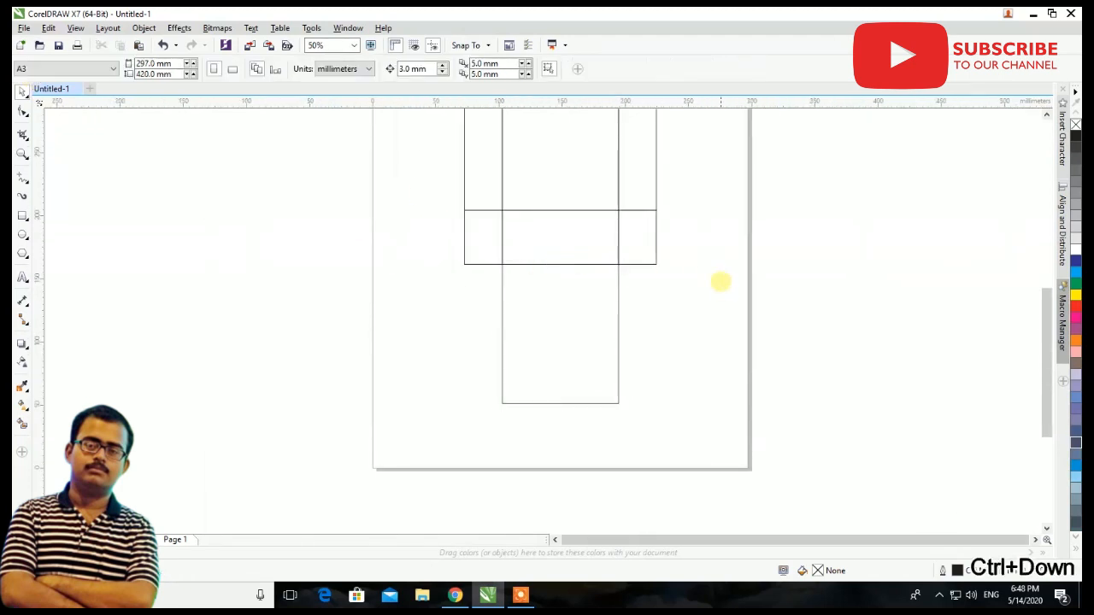
Duplicate the 110 mm high panel and set the copy's width to 30 mm.
scroll(731, 301, "down", 3)
scroll(718, 297, "up", 3)
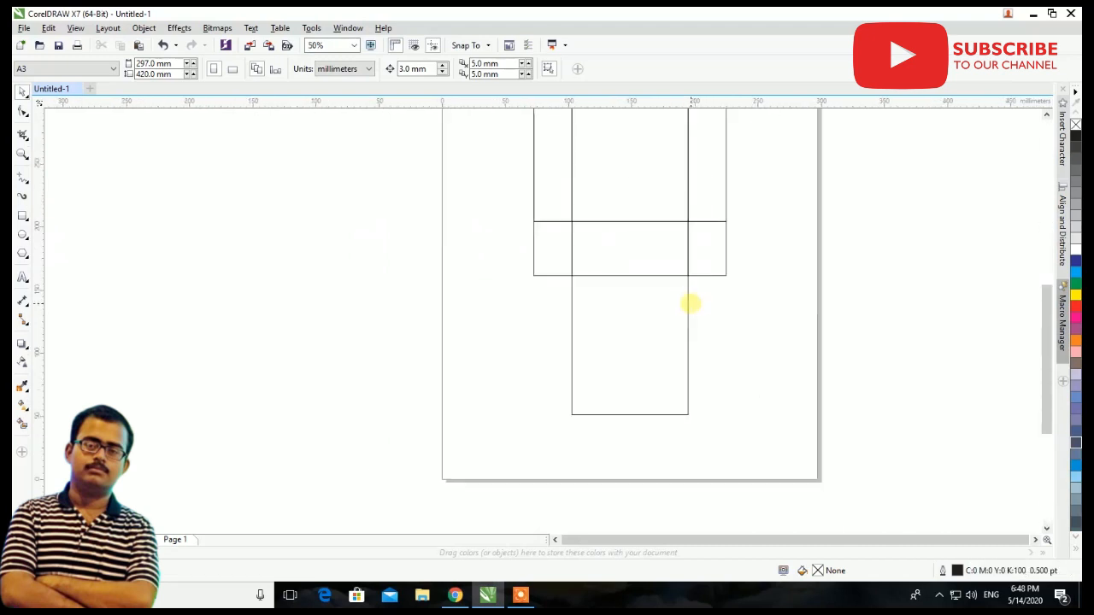
left_click(658, 328)
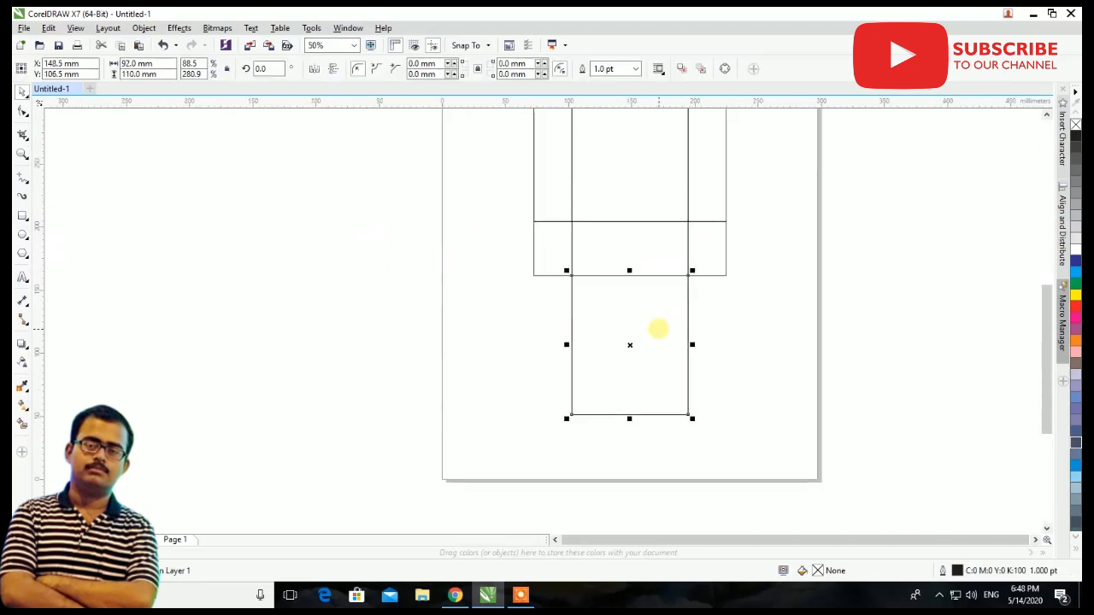
left_click(141, 63)
type("30")
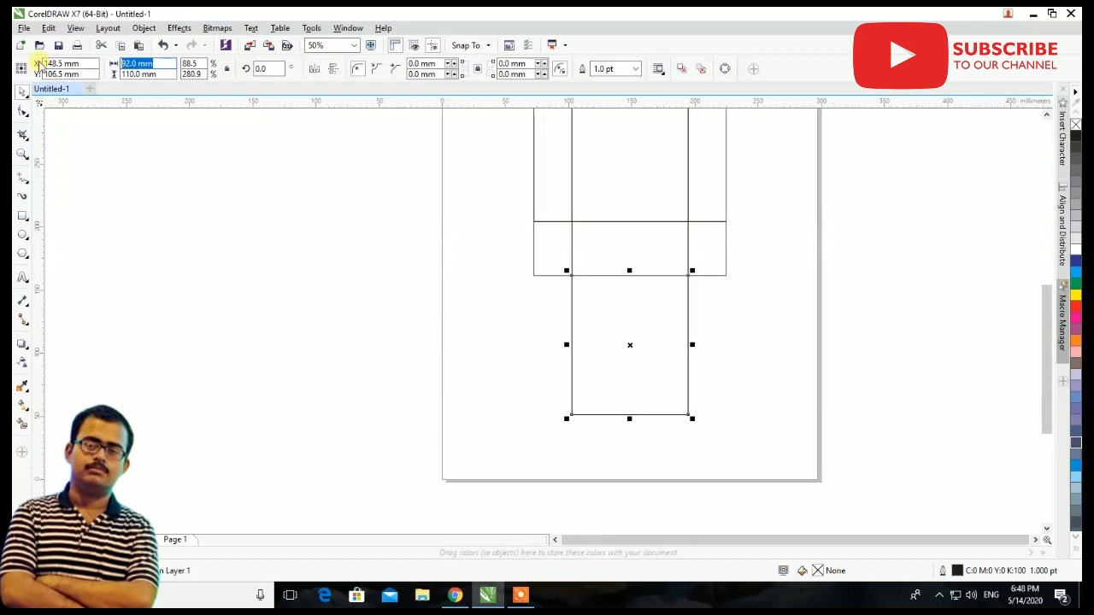
key("Return")
Move the 30 mm wide copy to the right side of the 110 mm high centre panel.
key("Right")
key("Right")
key("Right")
key("Right")
key("Right")
key("Right")
key("Right")
key("Right")
key("Right")
key("Right")
key("Right")
key("Right")
key("Right")
key("Right")
key("Right")
key("Right")
key("Right")
key("Right")
key("Right")
key("Right")
key("Right")
key("Right")
key("Right")
key("Right")
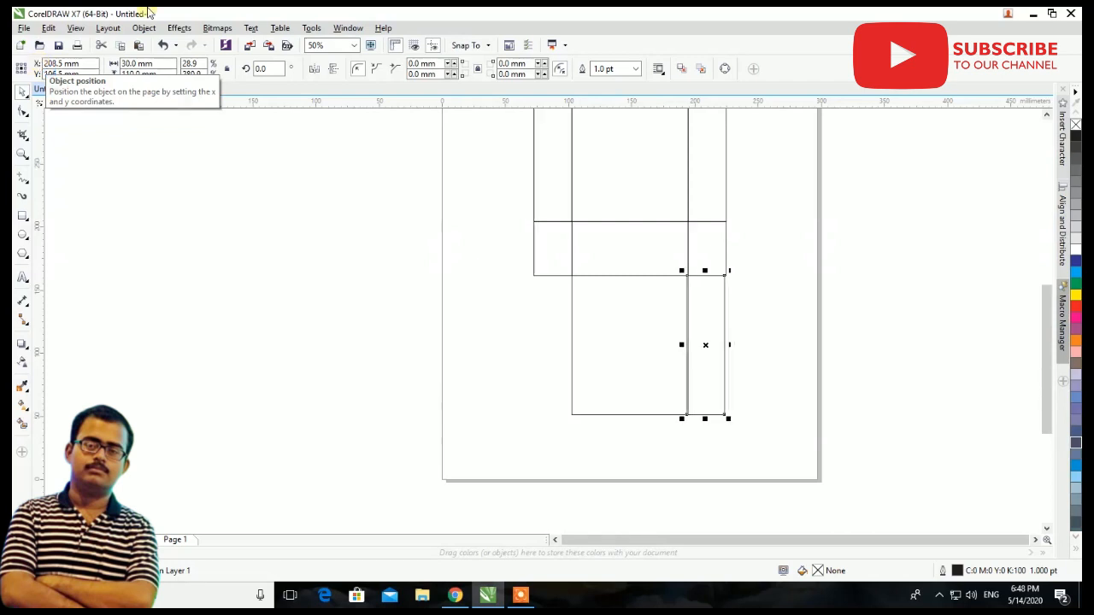
key("Right")
Fine-adjust the right 30 mm side panel so its edges line up with the centre panel and the corner panel above.
scroll(696, 279, "up", 3)
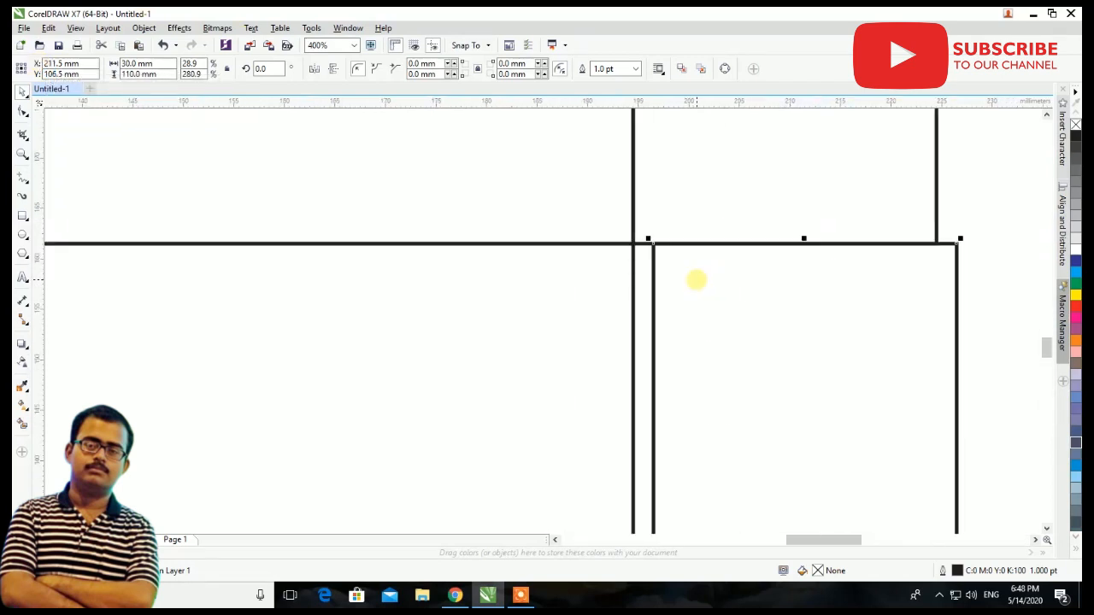
key("ctrl+Left")
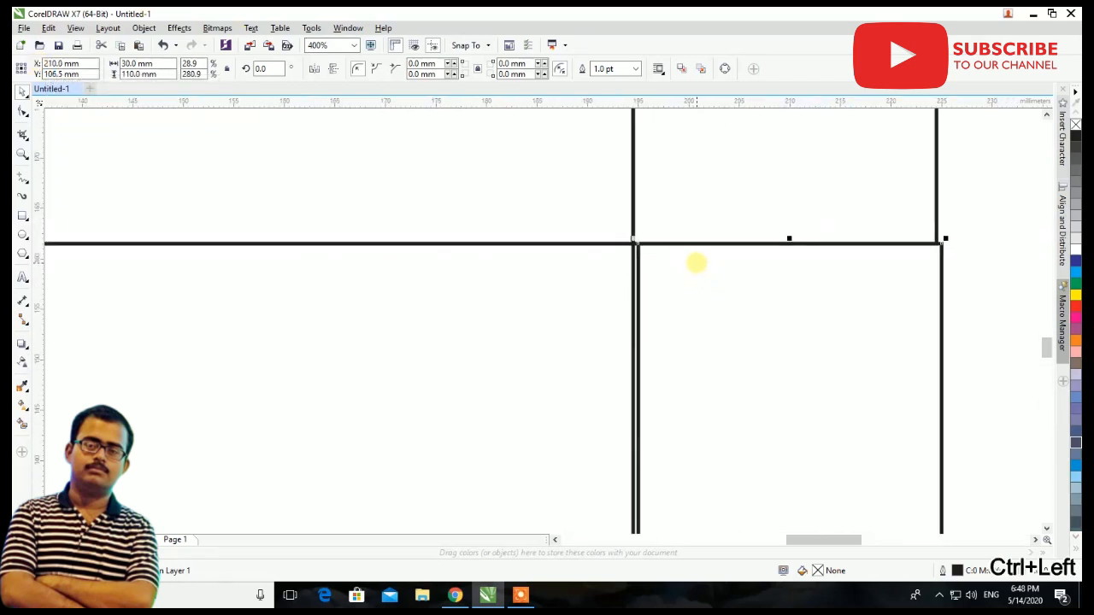
scroll(696, 263, "up", 1)
left_click_drag(696, 262, 684, 262)
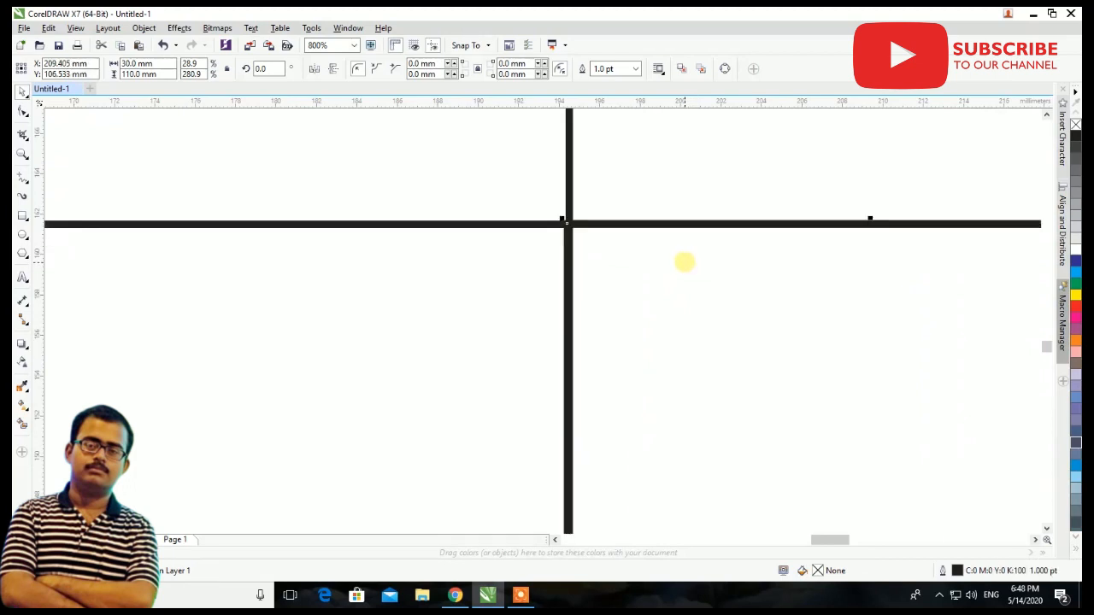
scroll(684, 261, "down", 1)
scroll(936, 240, "up", 3)
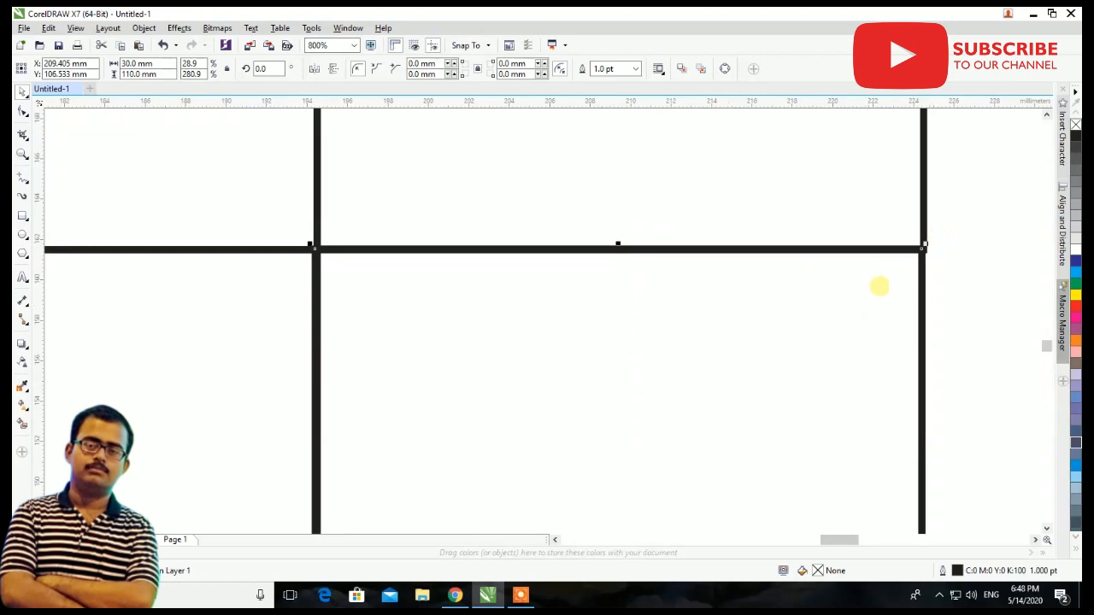
left_click_drag(857, 326, 864, 327)
scroll(865, 327, "down", 8)
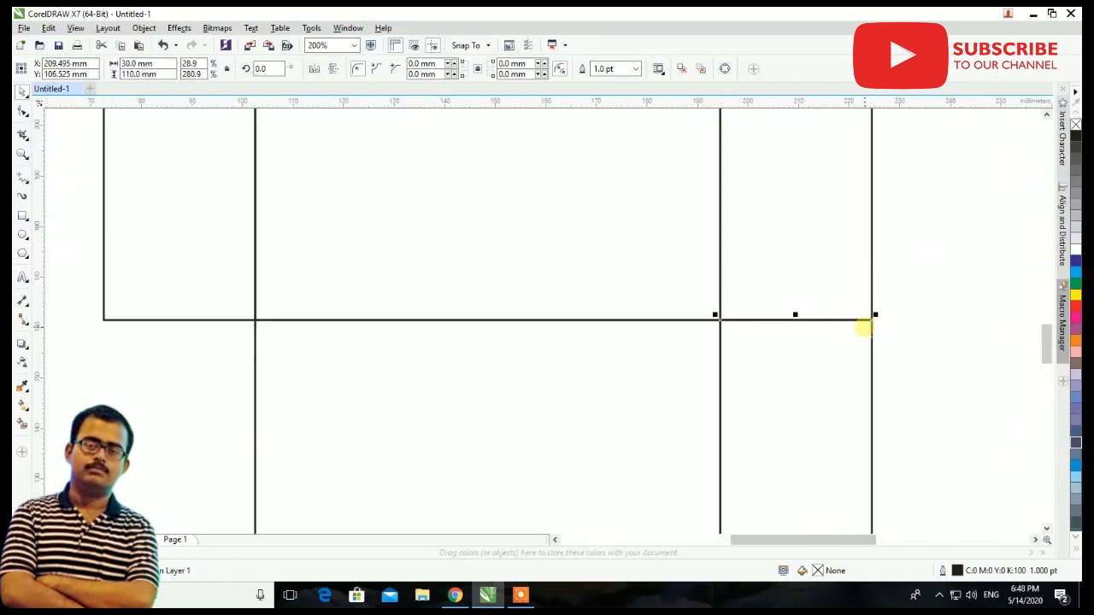
Duplicate the right 30 mm side panel and move the copy across to the left side of the centre panel.
scroll(808, 402, "up", 2)
key("plus")
key("Left")
key("Left")
key("Left")
key("Left")
key("Left")
key("Left")
key("Left")
key("Left")
key("Left")
key("Left")
key("Left")
key("Left")
key("Left")
key("Left")
key("Left")
key("Left")
key("Left")
key("Left")
key("Left")
key("Left")
key("Left")
key("Left")
key("Left")
key("Left")
key("Left")
key("Left")
key("Left")
key("Left")
Move the copied side panel left until its edges roughly meet those of the corner panel above.
scroll(555, 247, "up", 2)
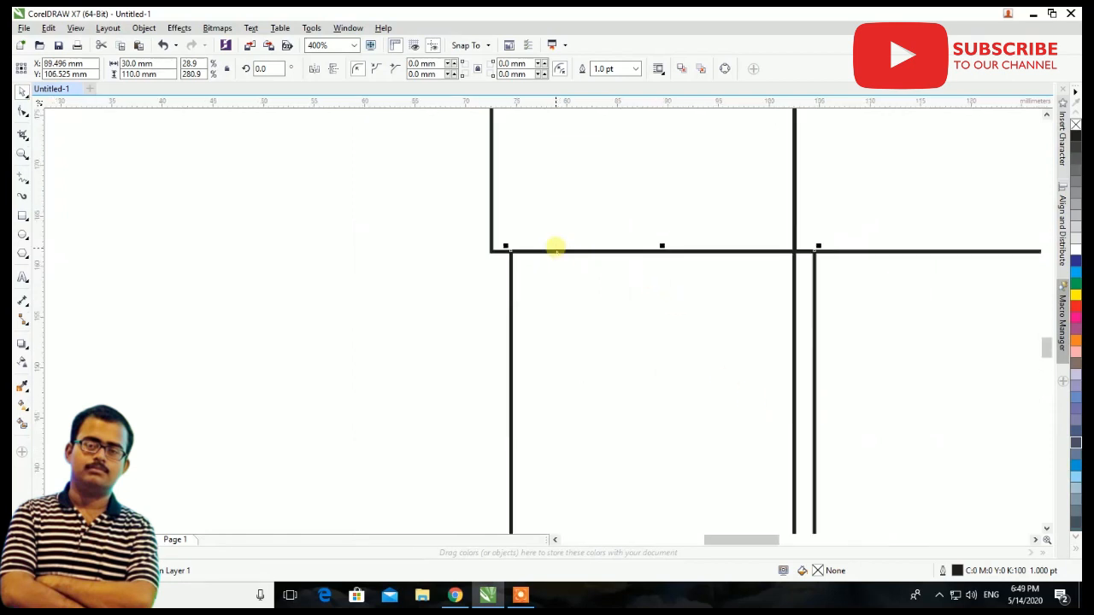
scroll(563, 277, "up", 1)
key("ctrl+Left")
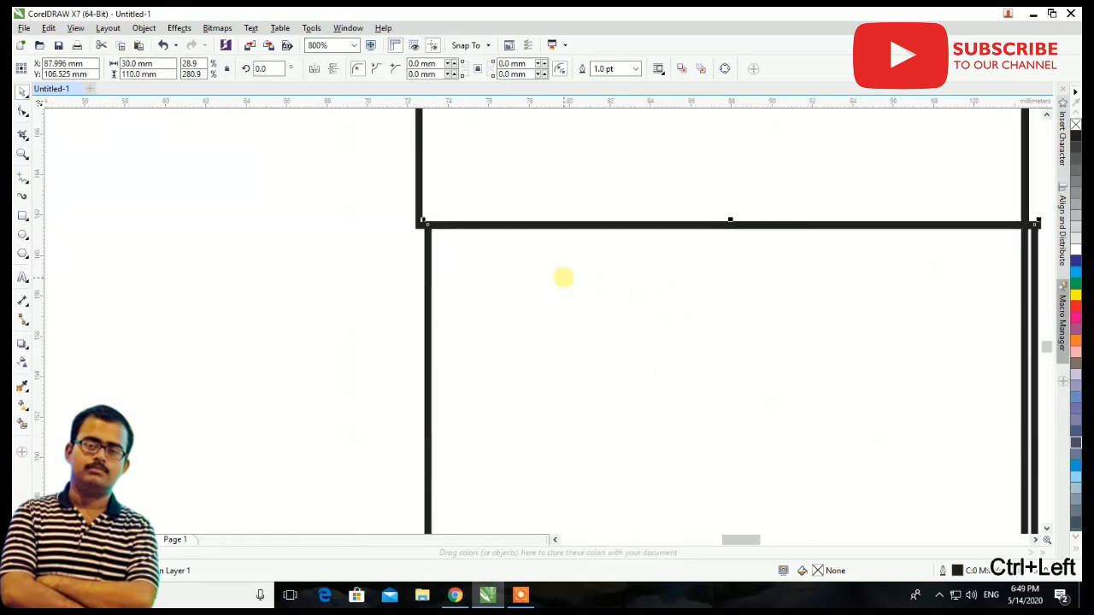
key("ctrl+Left")
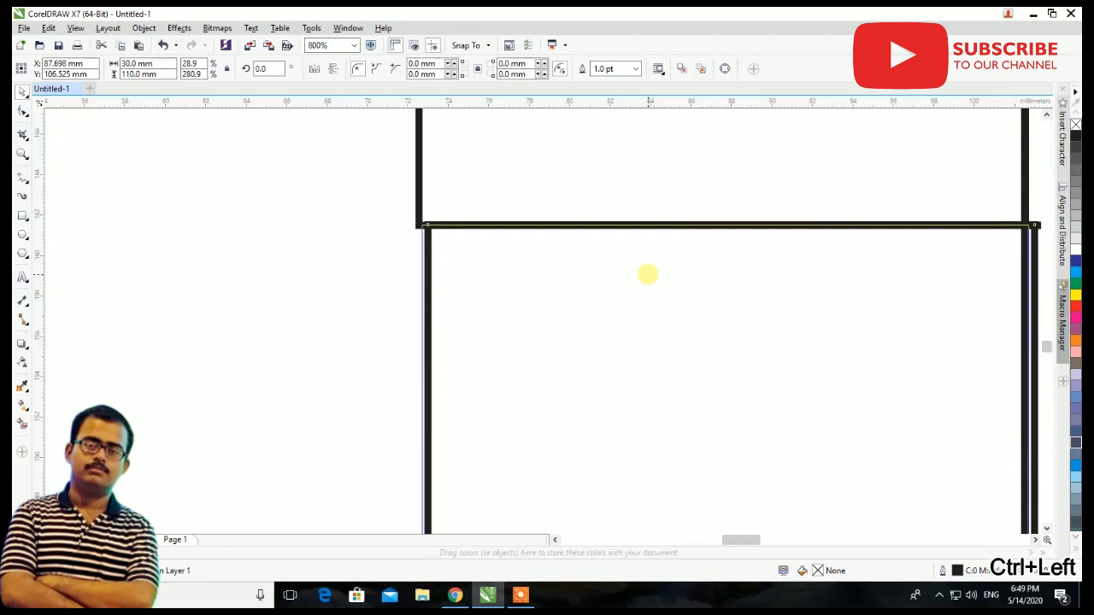
key("ctrl+Left")
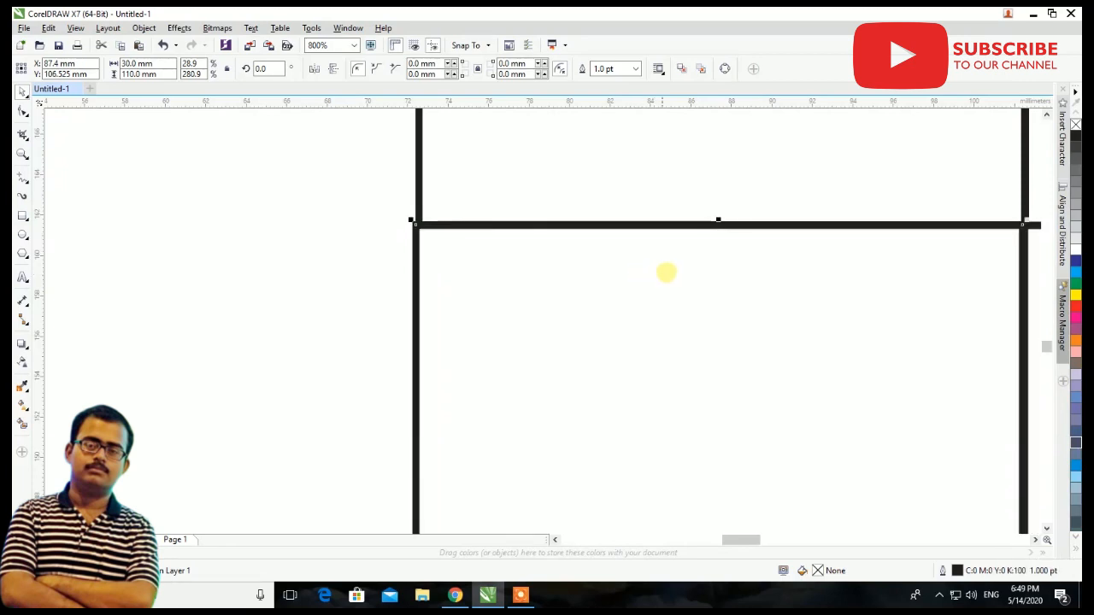
Fine-adjust the left side panel so its right edge lines up with the vertical edge shared by the neighbouring panels.
scroll(692, 269, "down", 1)
scroll(806, 266, "up", 4)
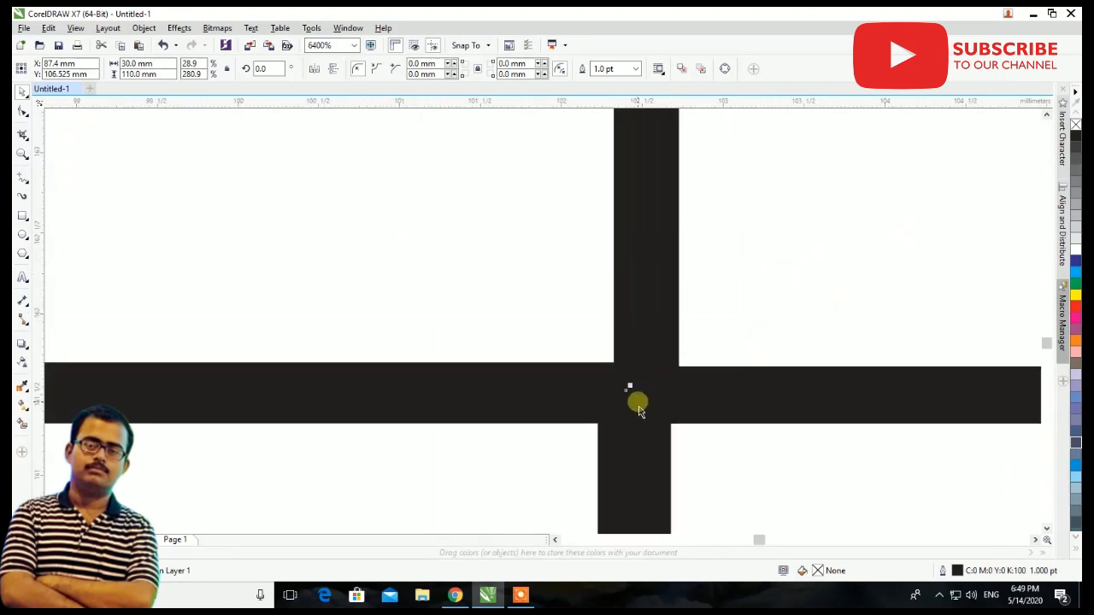
left_click_drag(482, 465, 508, 465)
scroll(603, 351, "down", 4)
scroll(307, 349, "up", 2)
scroll(310, 351, "down", 4)
left_click(783, 284)
scroll(783, 283, "down", 3)
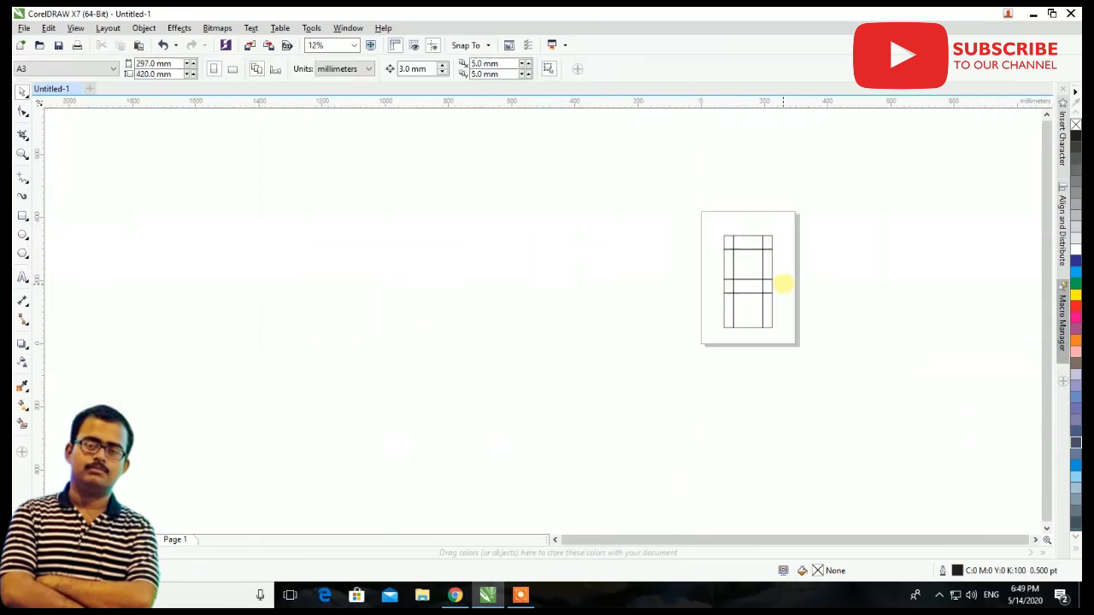
Select all panels of the layout and group them.
scroll(794, 277, "up", 2)
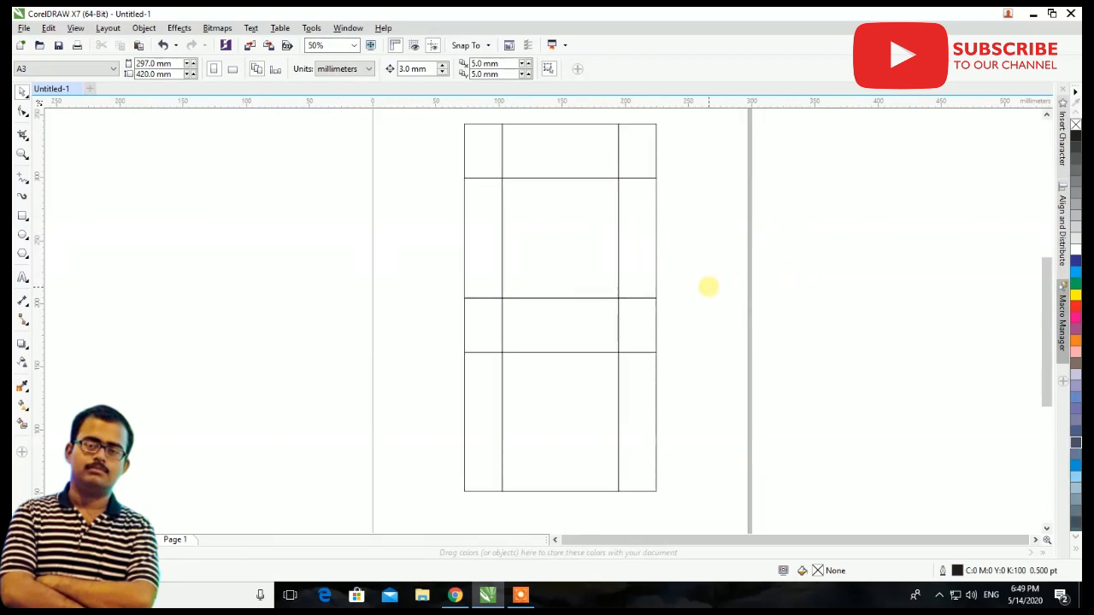
key("ctrl+a")
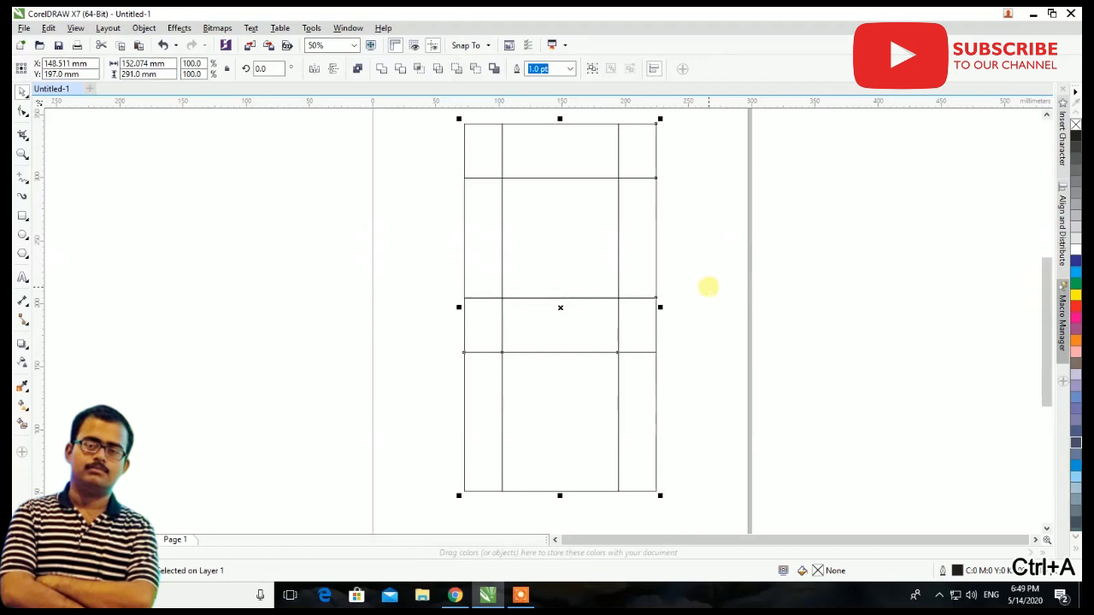
key("ctrl+g")
left_click(708, 286)
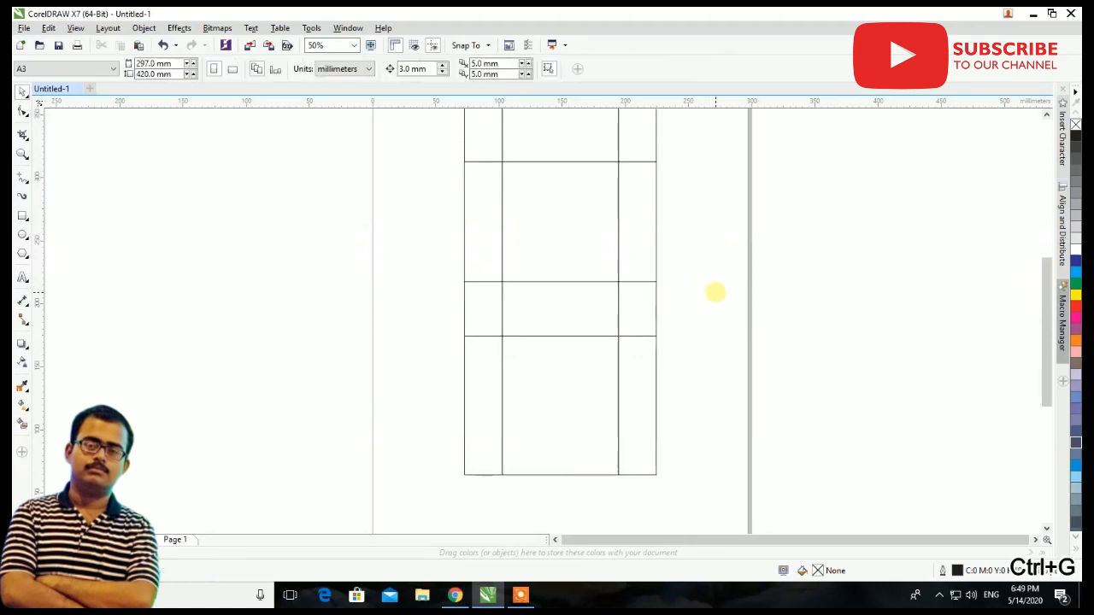
scroll(713, 295, "down", 1)
left_click(676, 319)
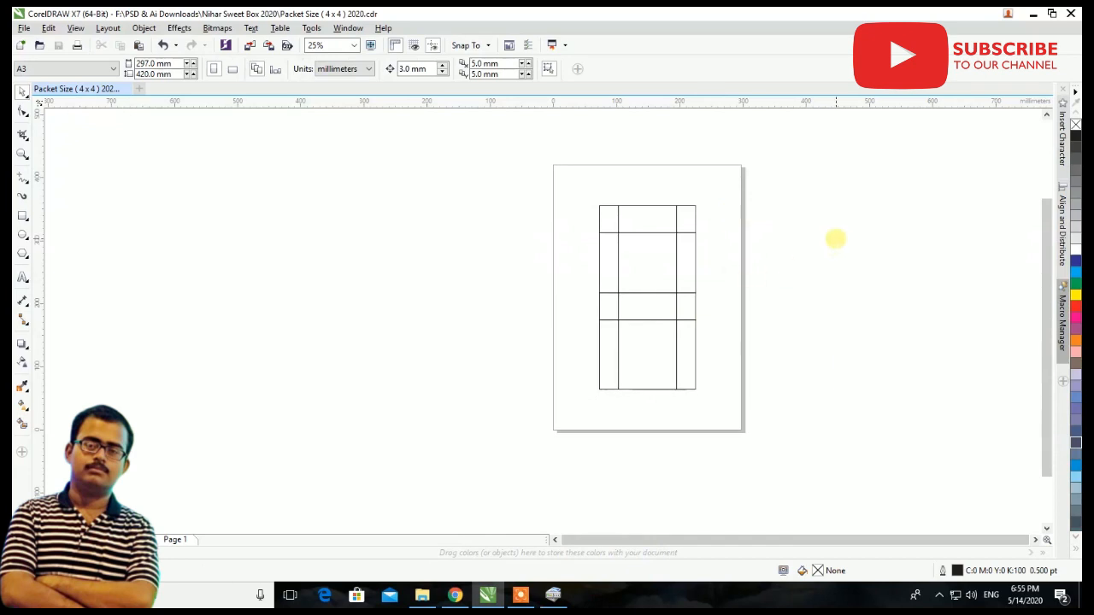
Import the picture "Image" from the Pictures folder, place it beside the layout at original size and flip it vertically.
right_click(835, 238)
left_click(885, 299)
left_click(379, 270)
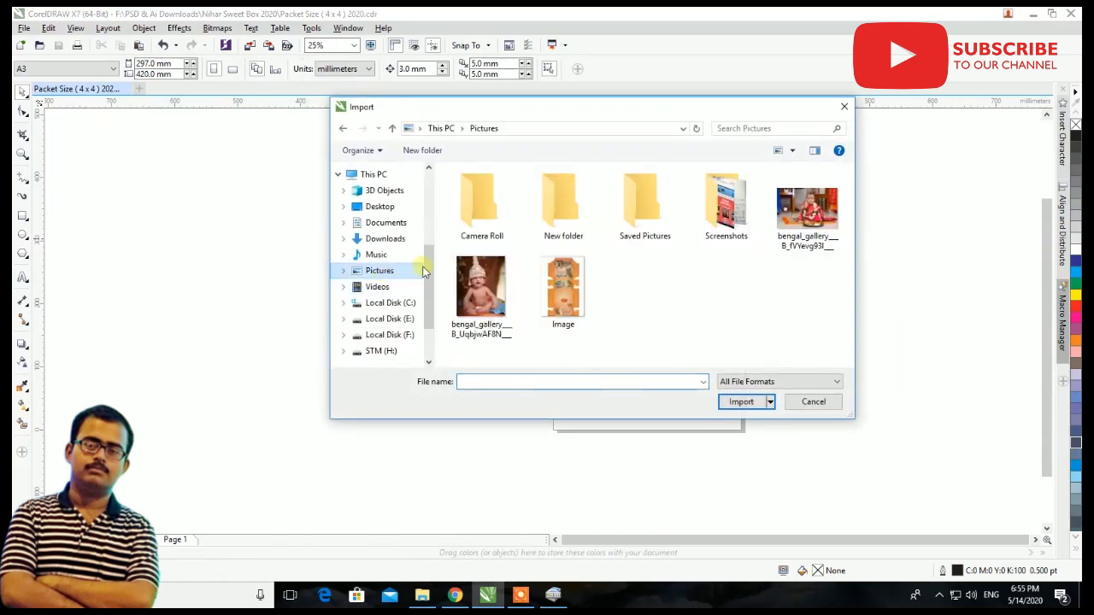
left_click(556, 289)
left_click(741, 402)
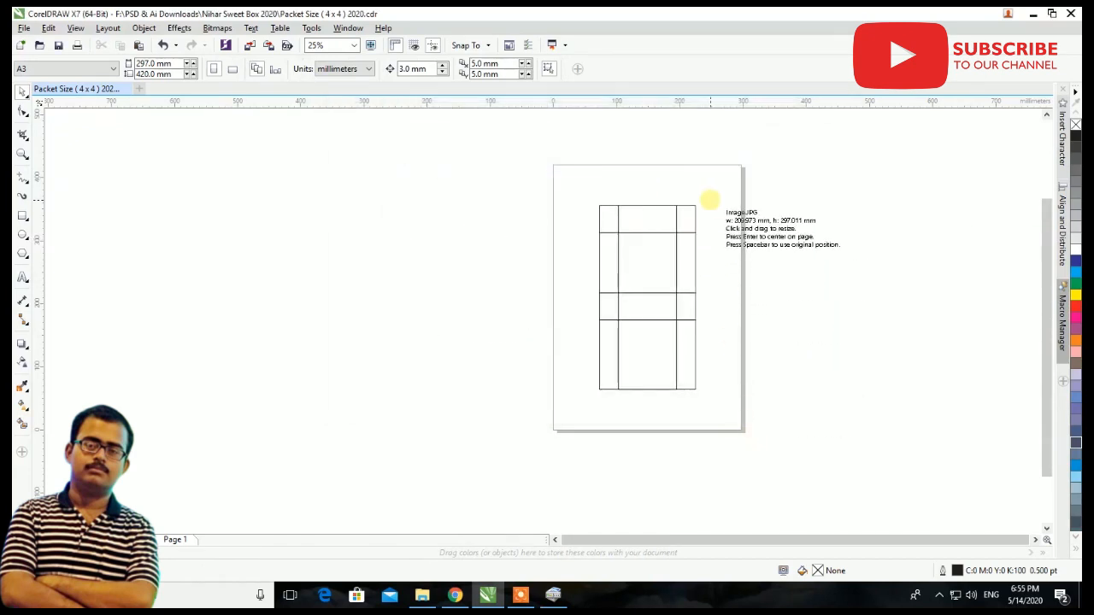
left_click(709, 200)
left_click_drag(774, 391, 769, 391)
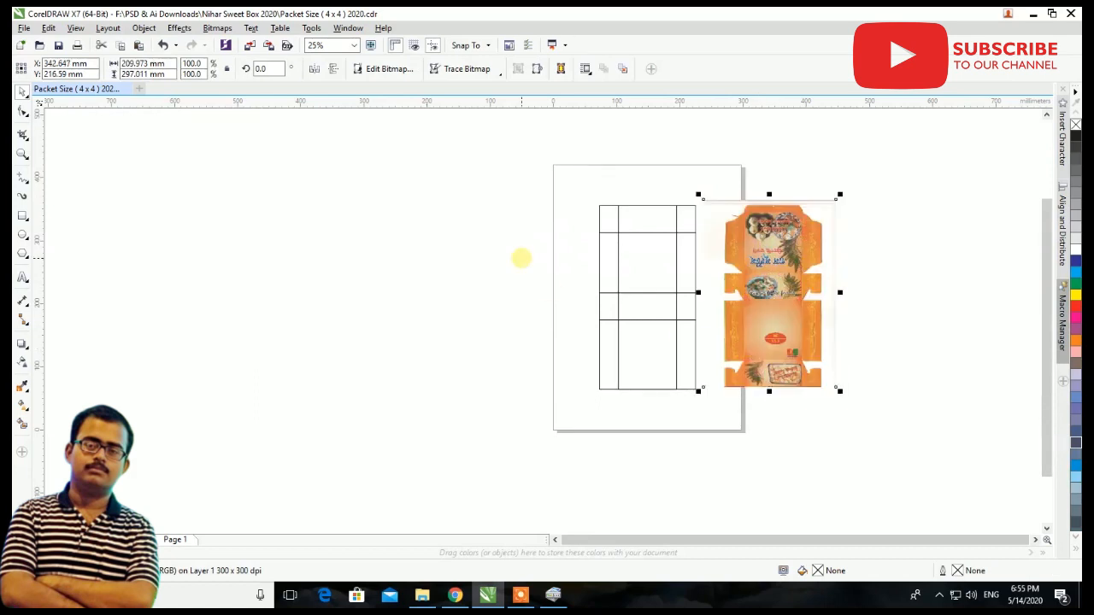
left_click(333, 70)
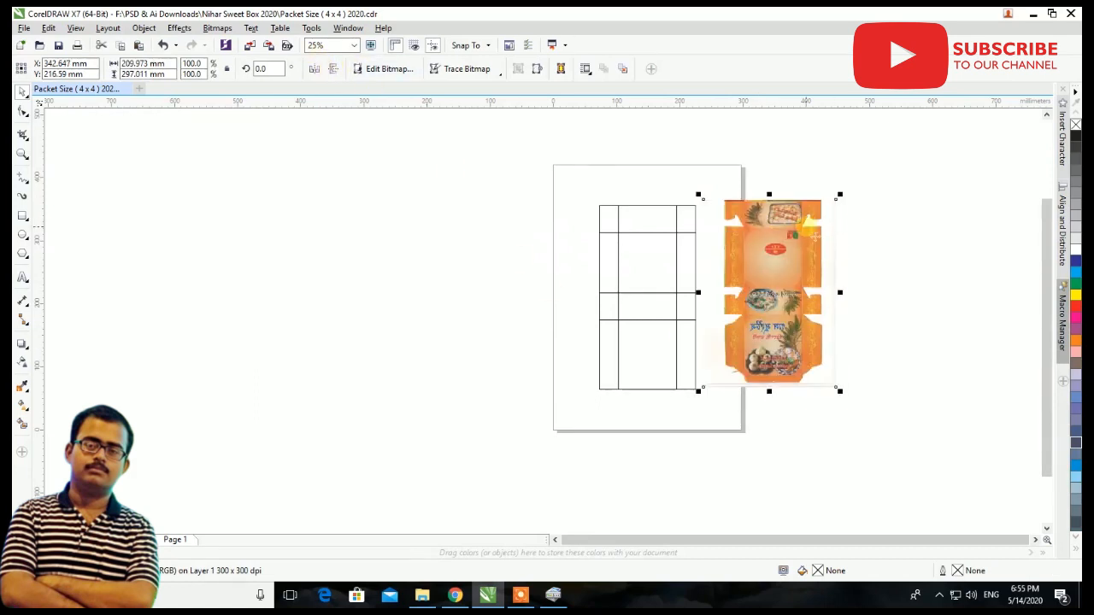
scroll(774, 222, "up", 1)
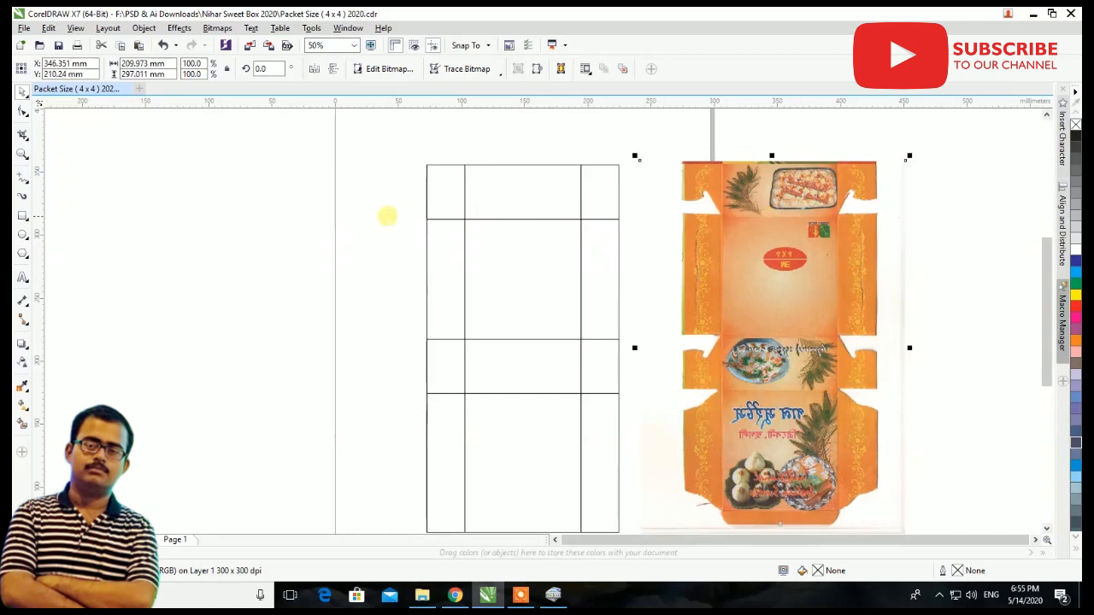
Trim the outer margins of the imported box image with the Shape tool to about 156 x 290 mm.
left_click(23, 111)
scroll(717, 247, "down", 1)
left_click_drag(881, 178, 764, 442)
scroll(805, 380, "up", 2)
left_click_drag(874, 404, 291, 422)
scroll(287, 437, "up", 1)
scroll(304, 422, "down", 4)
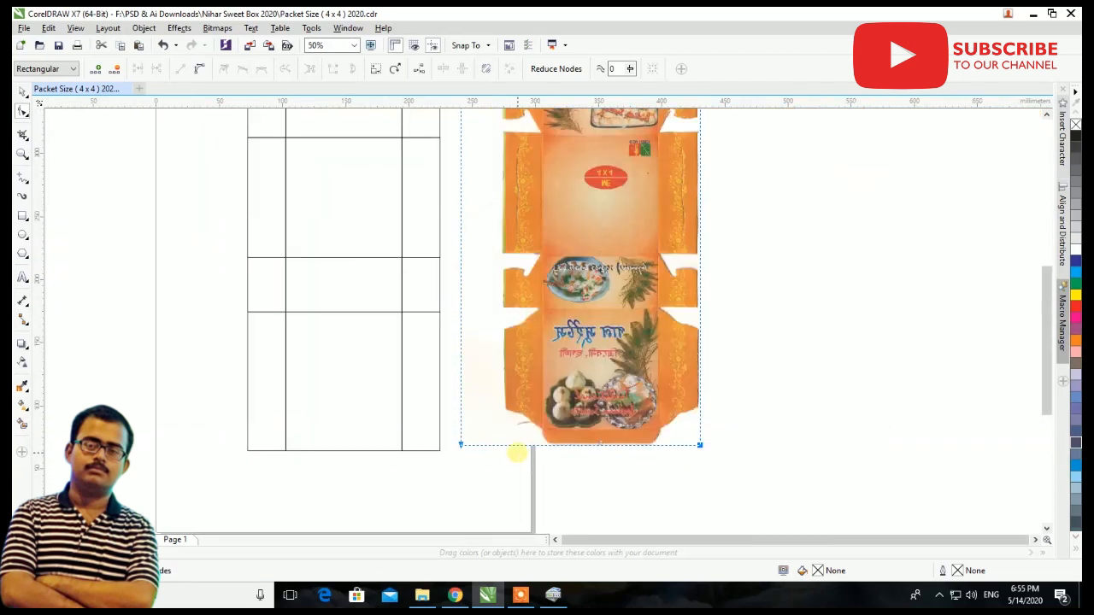
scroll(503, 410, "up", 1)
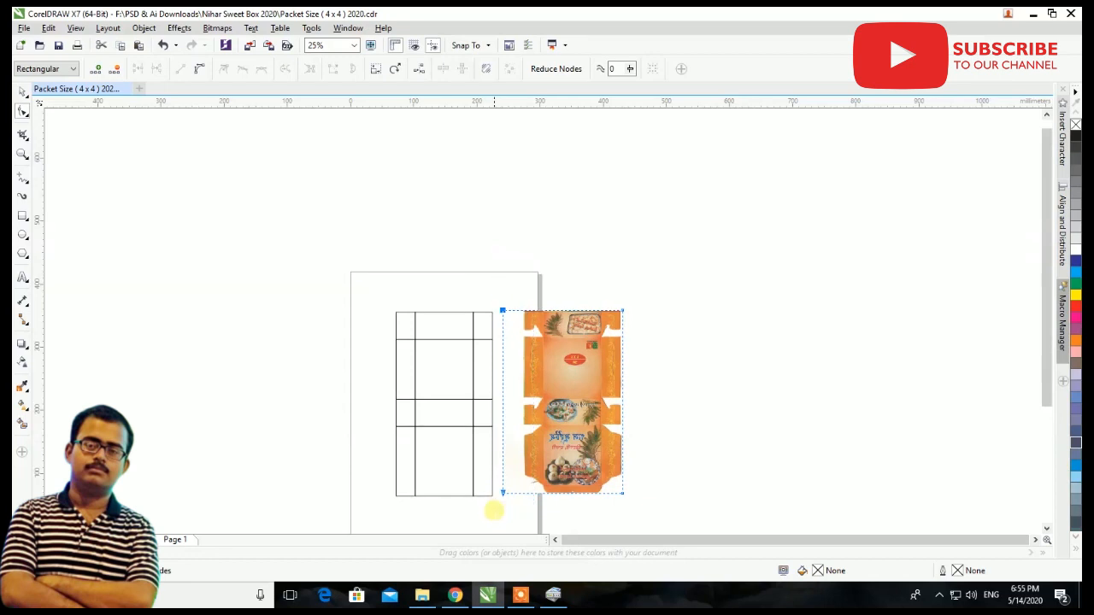
scroll(504, 491, "up", 1)
left_click_drag(504, 494, 539, 493)
left_click(19, 92)
Try the trimmed box image centred on the page against the panel outlines, and undo the last change.
key("p")
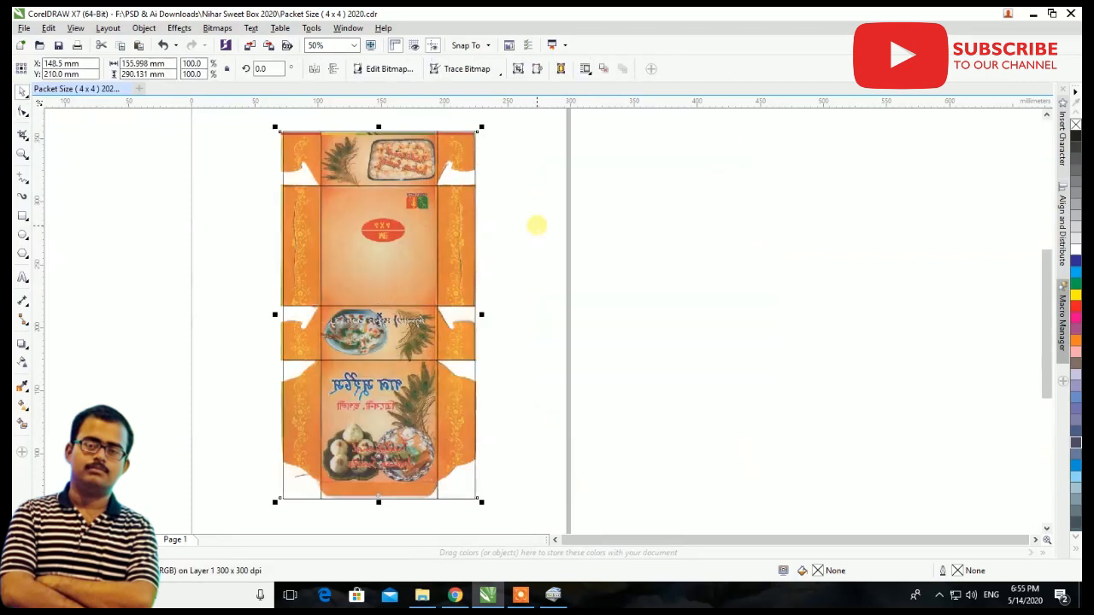
scroll(290, 167, "up", 2)
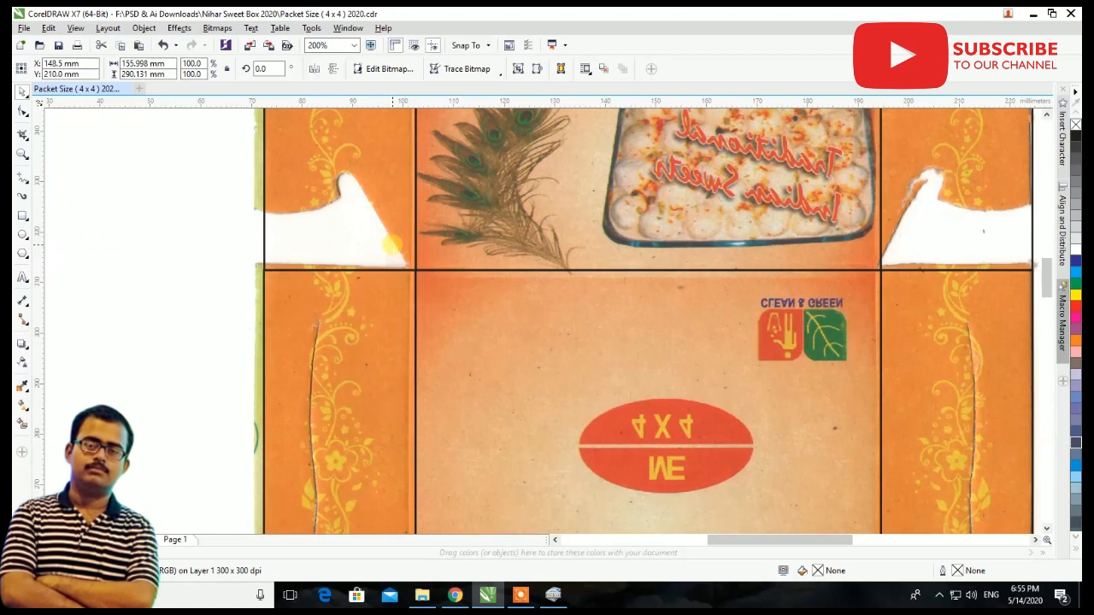
scroll(391, 246, "down", 1)
left_click(667, 175)
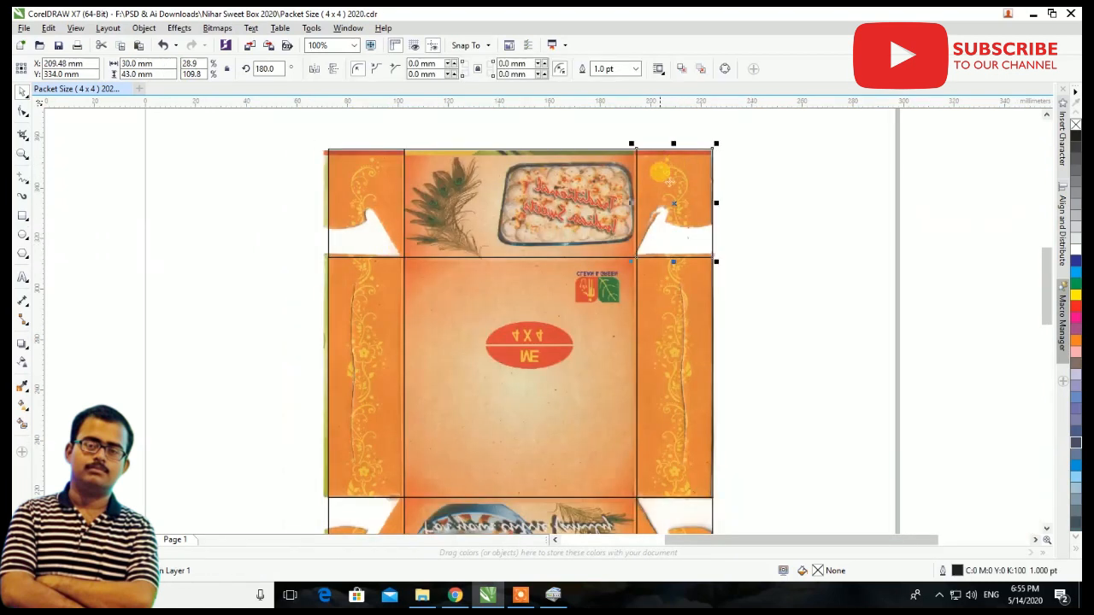
scroll(654, 171, "down", 2)
key("ctrl+z")
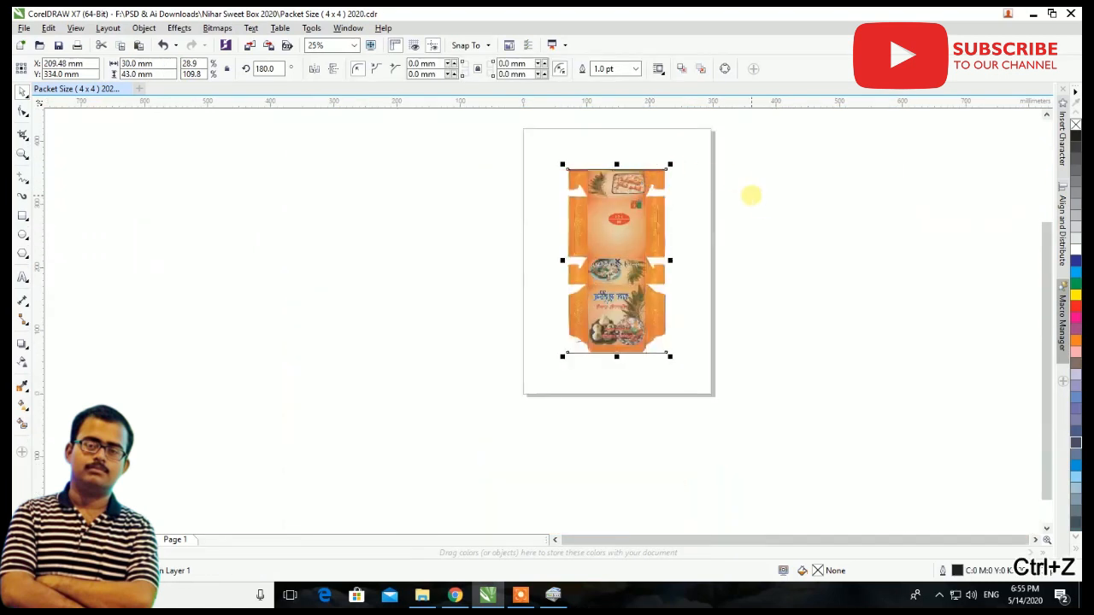
Move the box image off the page to the right and group all the panel outlines.
left_click_drag(624, 231, 884, 232)
left_click_drag(742, 147, 496, 417)
key("ctrl+g")
Centre the box image on the page and send it behind the panel outlines.
left_click(896, 342)
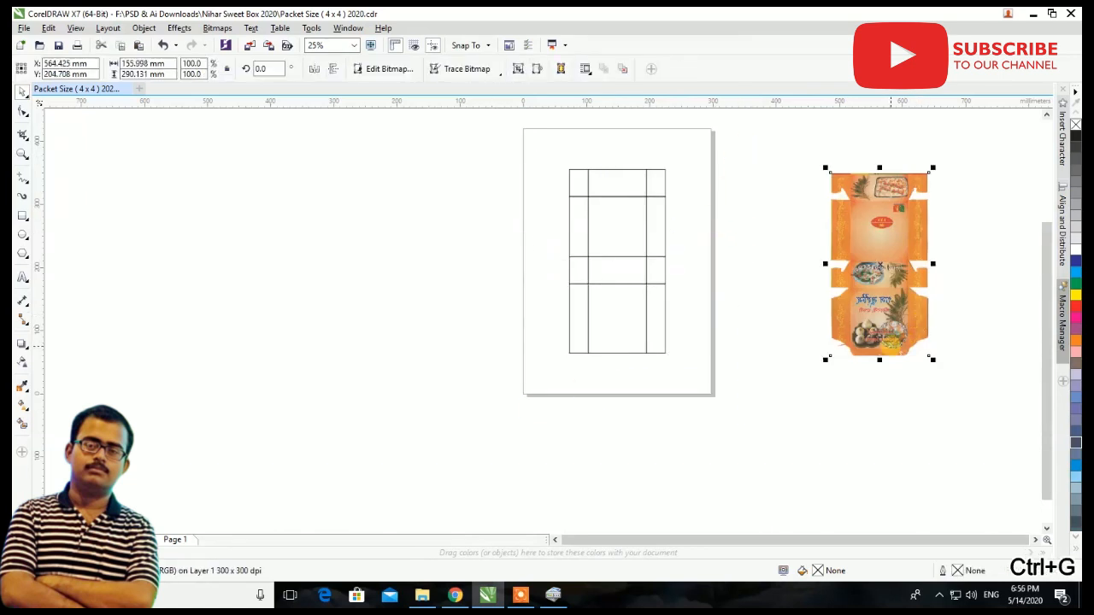
key("p")
key("shift+Page_Down")
left_click(735, 299)
Ungroup the panel outlines lying over the box image.
left_click(609, 245)
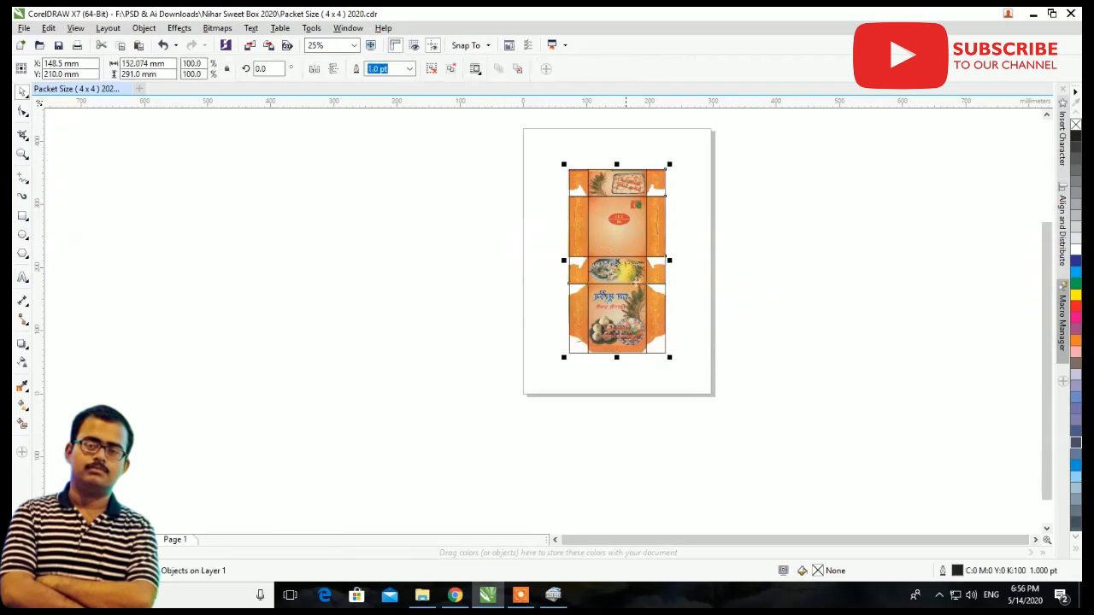
scroll(560, 323, "up", 5)
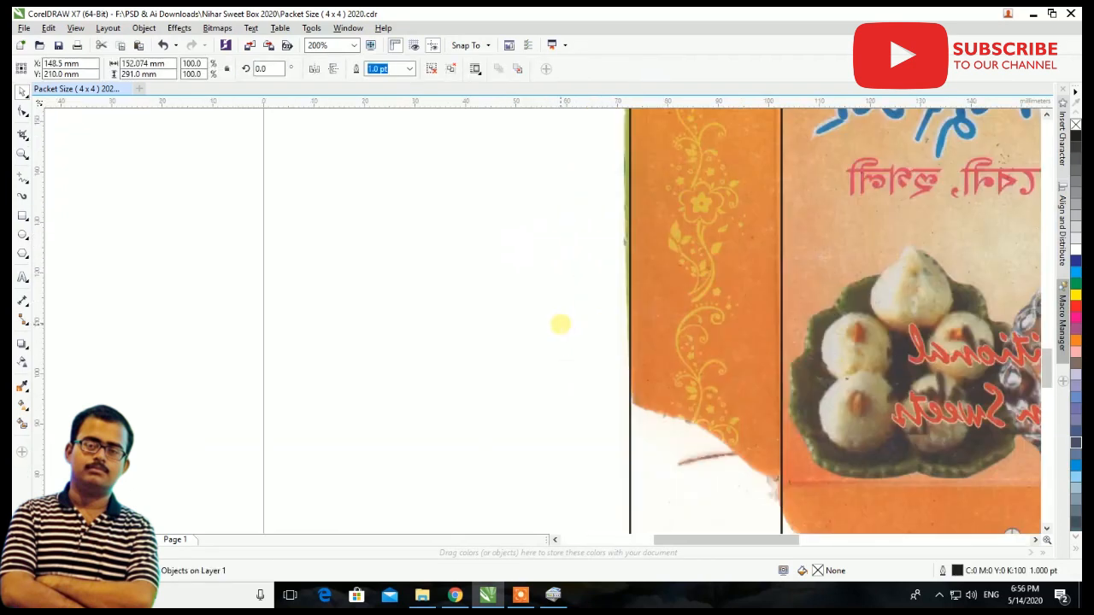
scroll(650, 330, "down", 3)
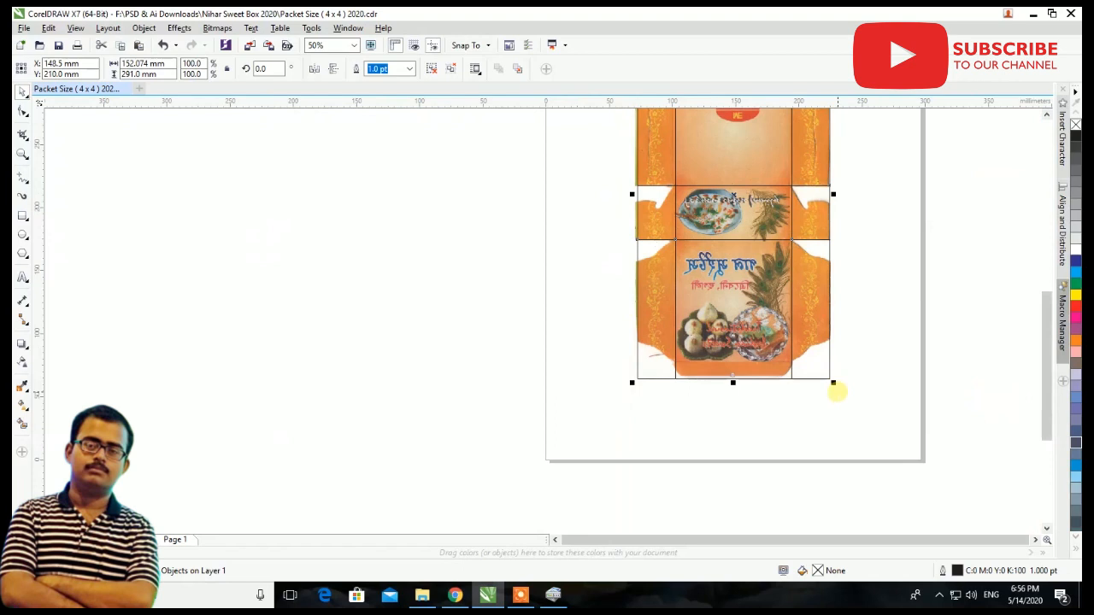
scroll(733, 354, "up", 2)
scroll(733, 354, "up", 1)
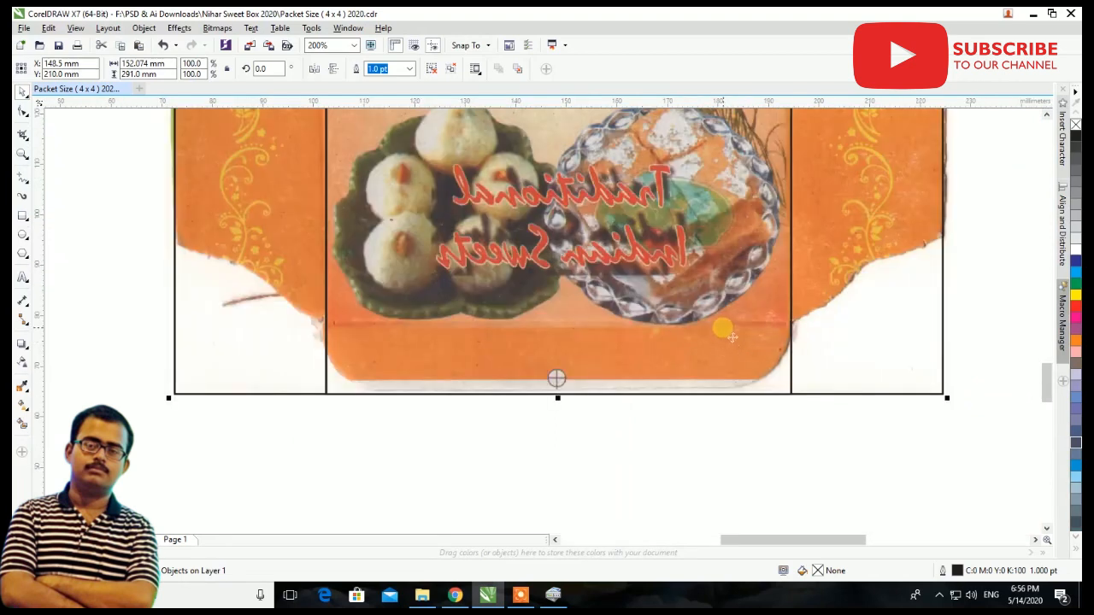
left_click(451, 69)
left_click(635, 420)
Reduce the lowest centre panel's height by 18 mm to 92 mm.
left_click(606, 354)
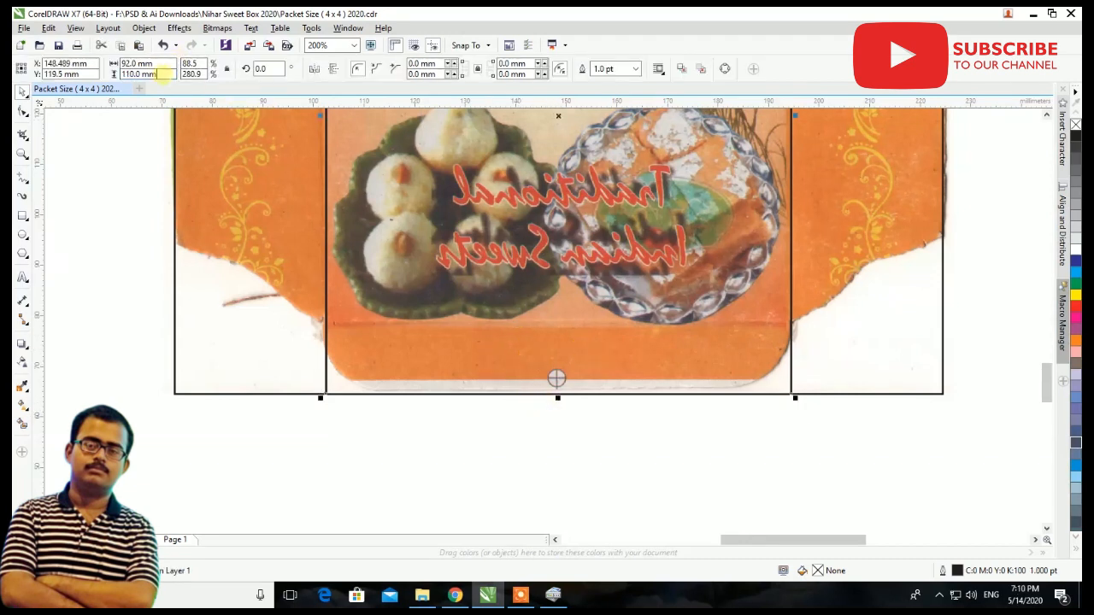
left_click(159, 74)
type("-18")
key("Return")
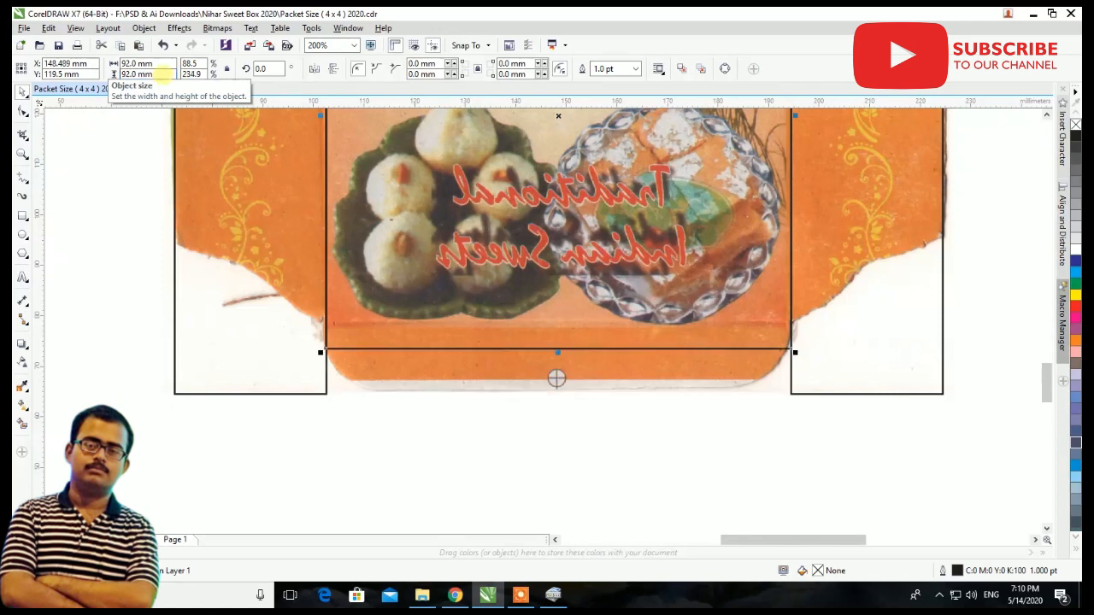
Nudge the shortened centre panel up 9 mm until its top edge meets the panel above.
scroll(504, 190, "down", 2)
scroll(382, 113, "up", 3)
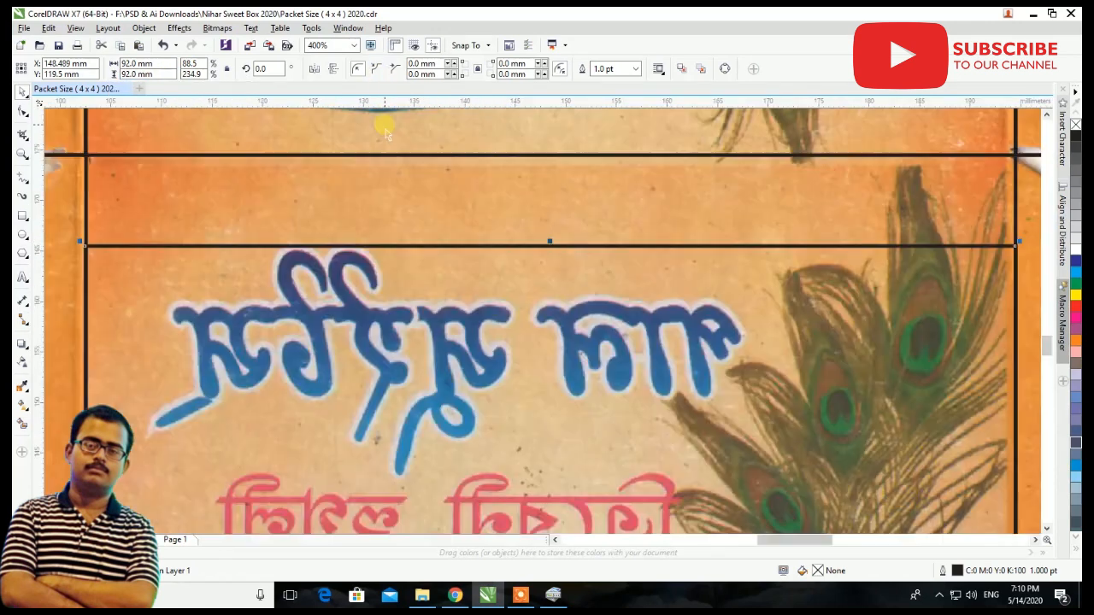
key("Up")
key("Up")
key("Up")
key("Up")
key("Up")
key("Up")
key("Up")
key("Up")
key("Up")
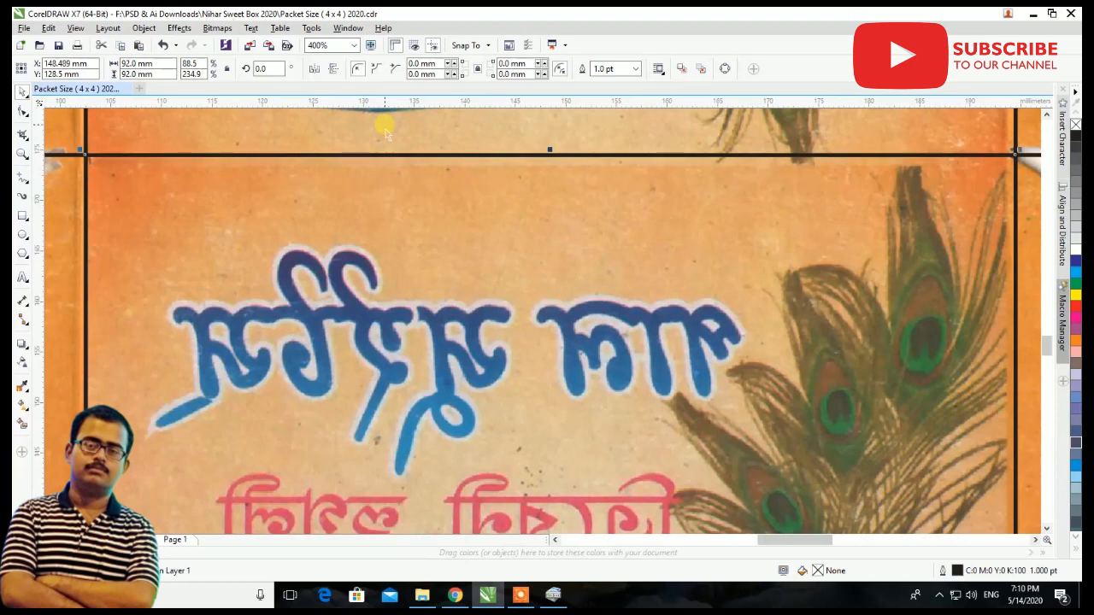
Create an 18 mm high flap from a copy of the 92 mm square panel and position it below that panel.
scroll(454, 212, "down", 2)
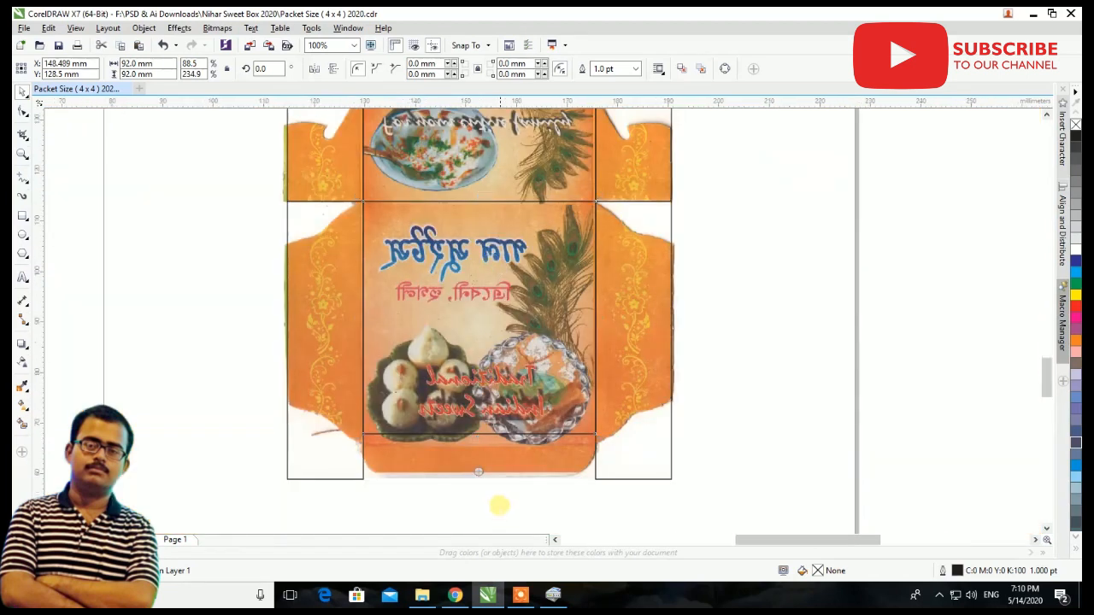
scroll(500, 509, "up", 1)
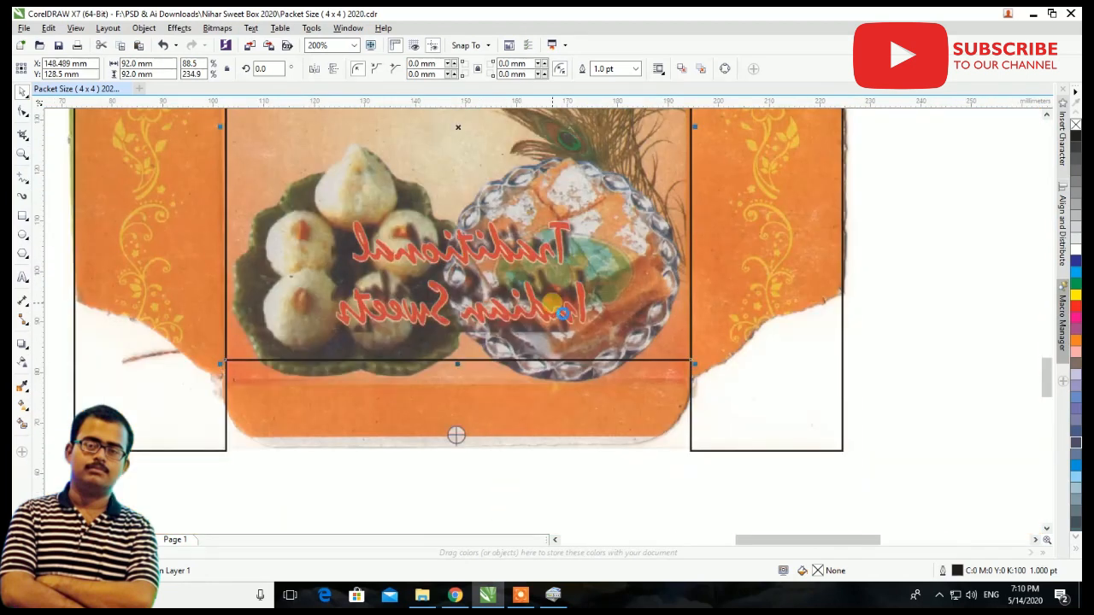
type("18")
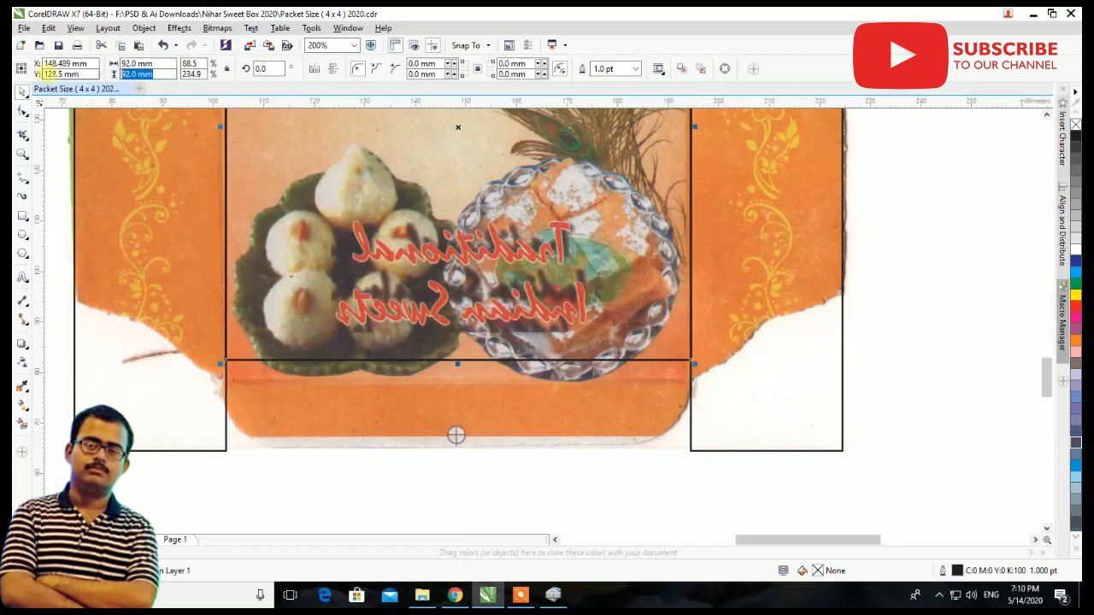
key("Return")
type("83")
key("Return")
scroll(47, 74, "down", 4)
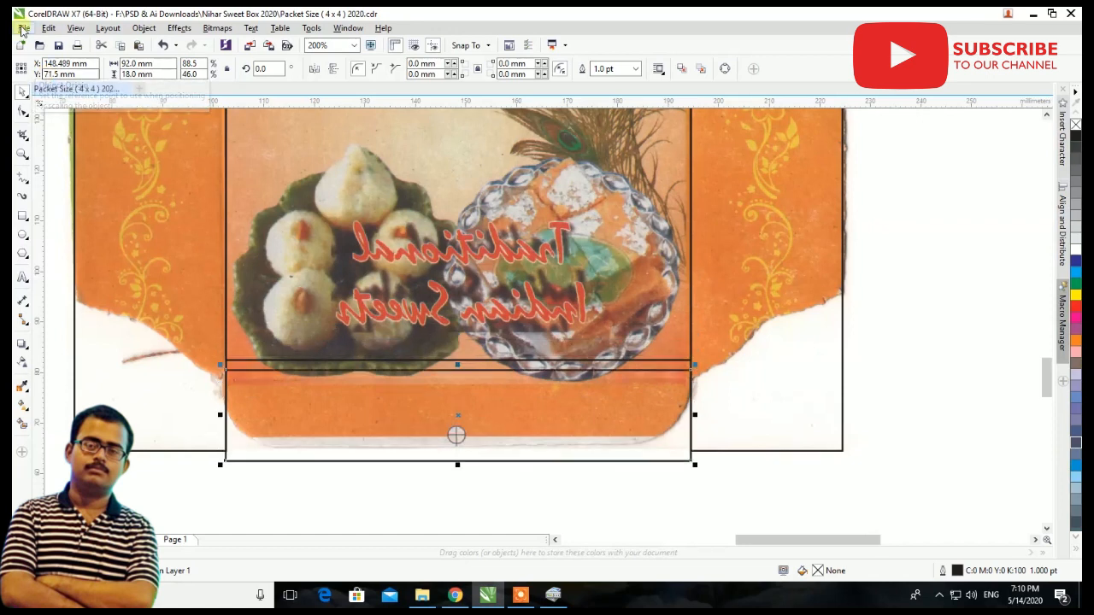
Set the flap's height to 17 mm and move the flap up towards the centre panel's lower edge.
left_click(149, 73)
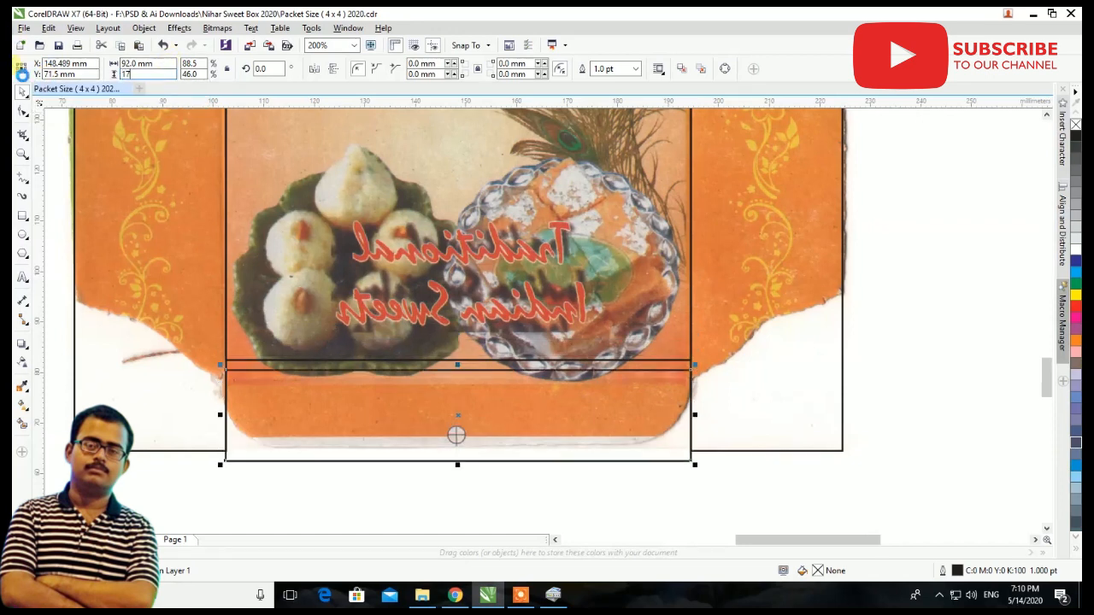
type("17")
key("Return")
key("ctrl+Up")
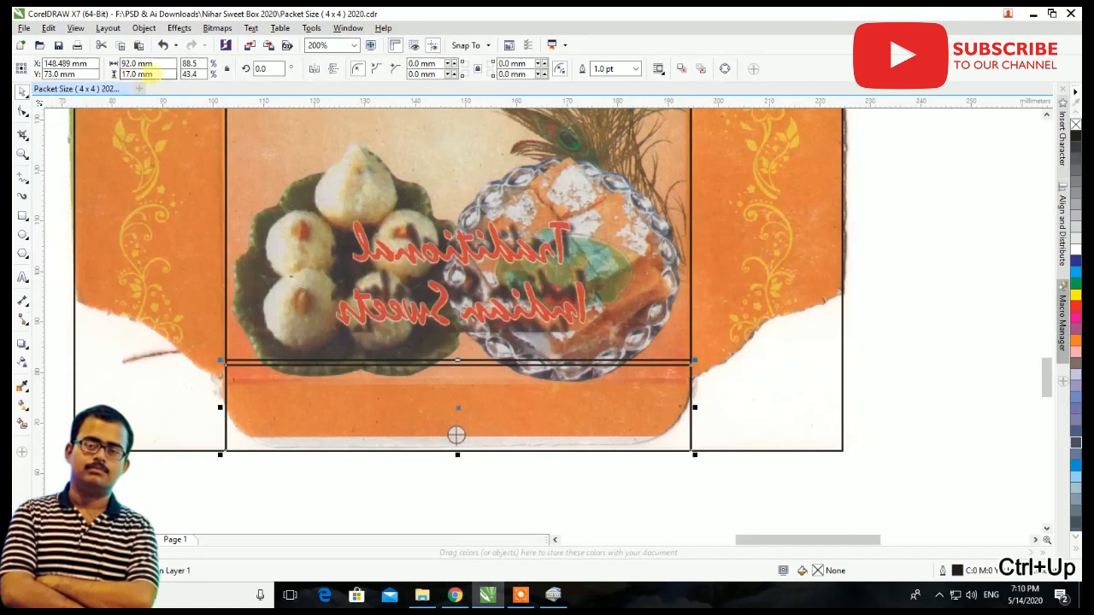
Set the flap's height to 18 mm and nudge it up to line up with the centre panel and side panels.
left_click(149, 75)
type("18")
key("Return")
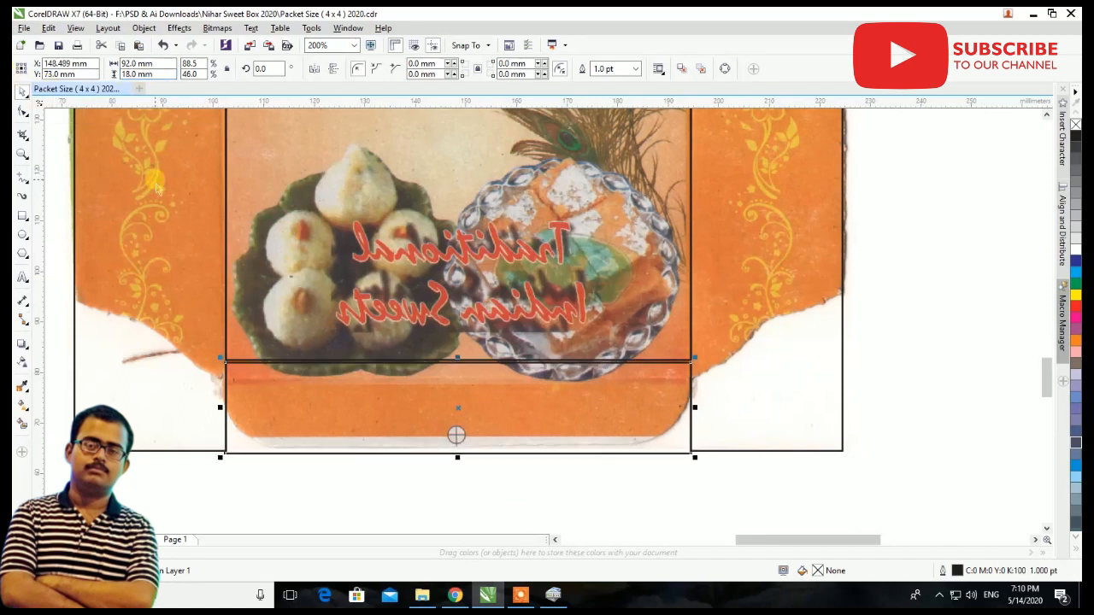
scroll(245, 452, "up", 3)
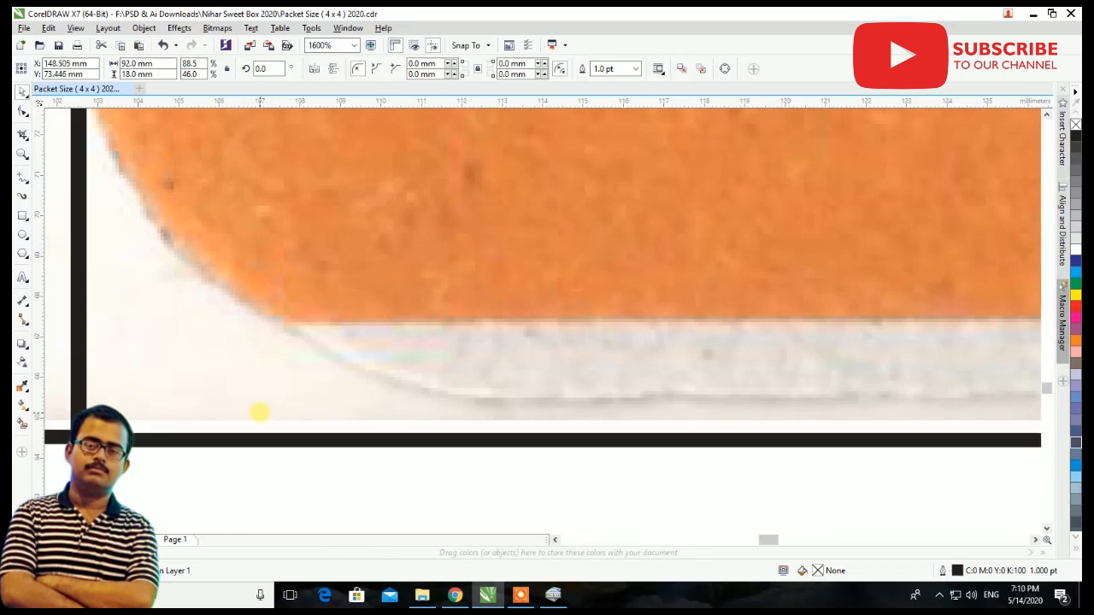
key("Up")
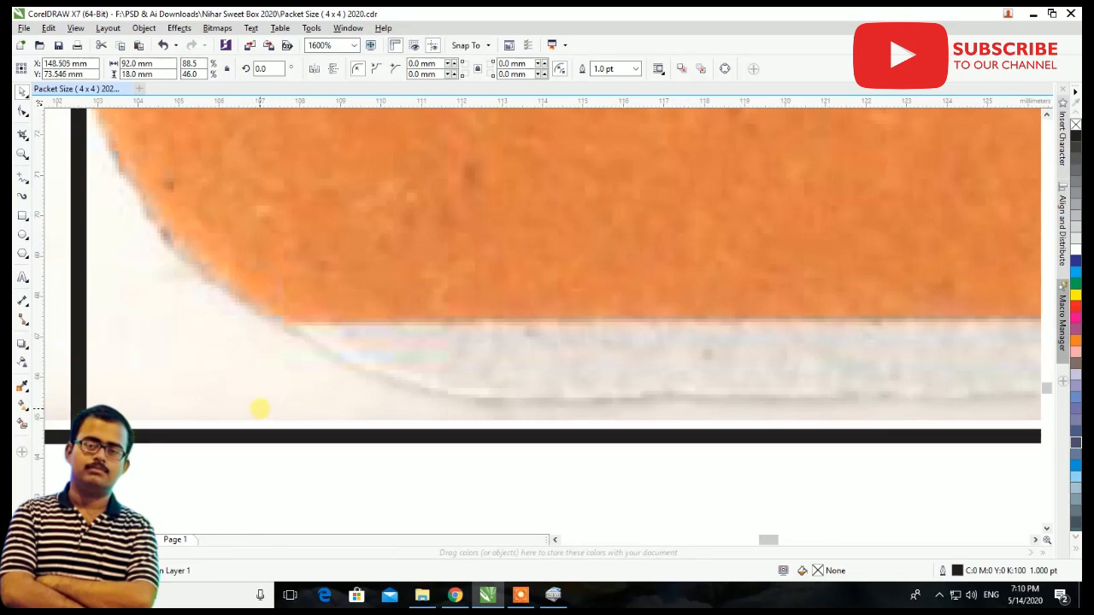
scroll(259, 409, "down", 5)
left_click(419, 353)
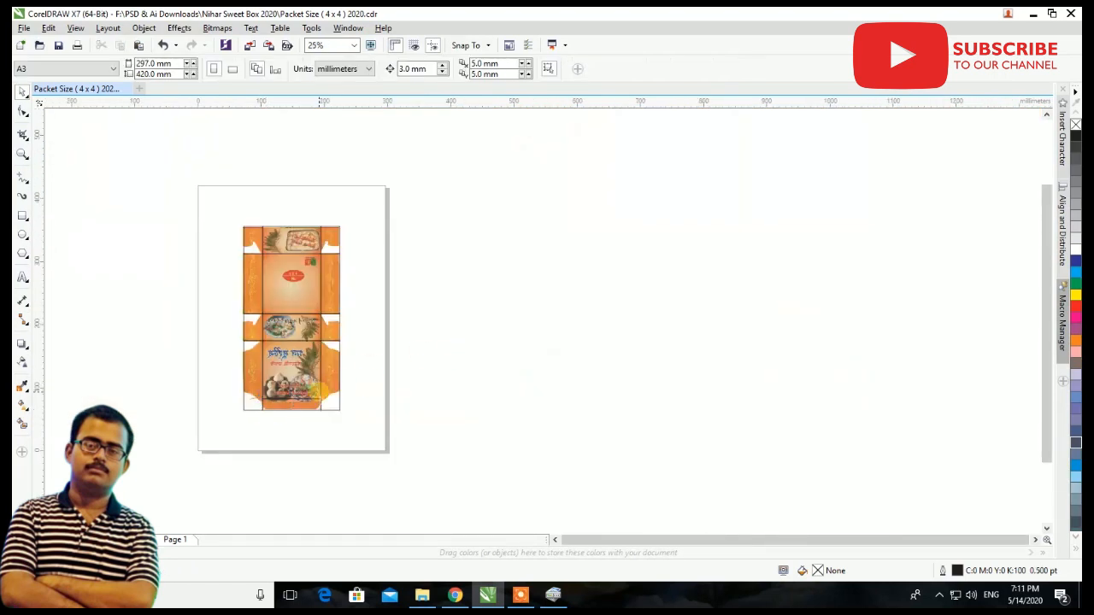